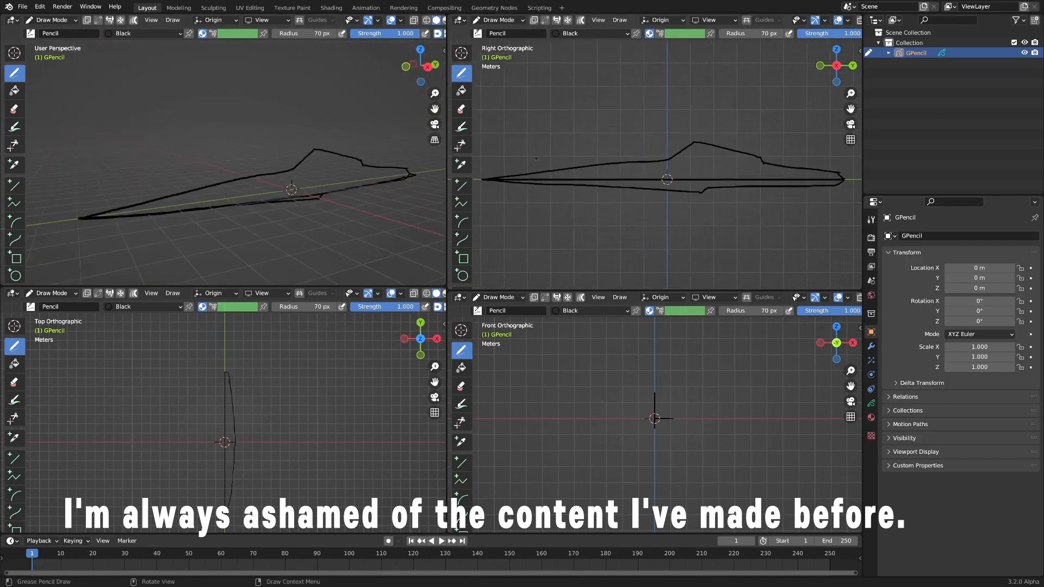
- Draw cross-section ribs across the fuselage with Stroke placement and trim their overhanging ends with the Cutter
{"action": "left_click", "coordinate": [213, 19]}
{"action": "left_click", "coordinate": [212, 83]}
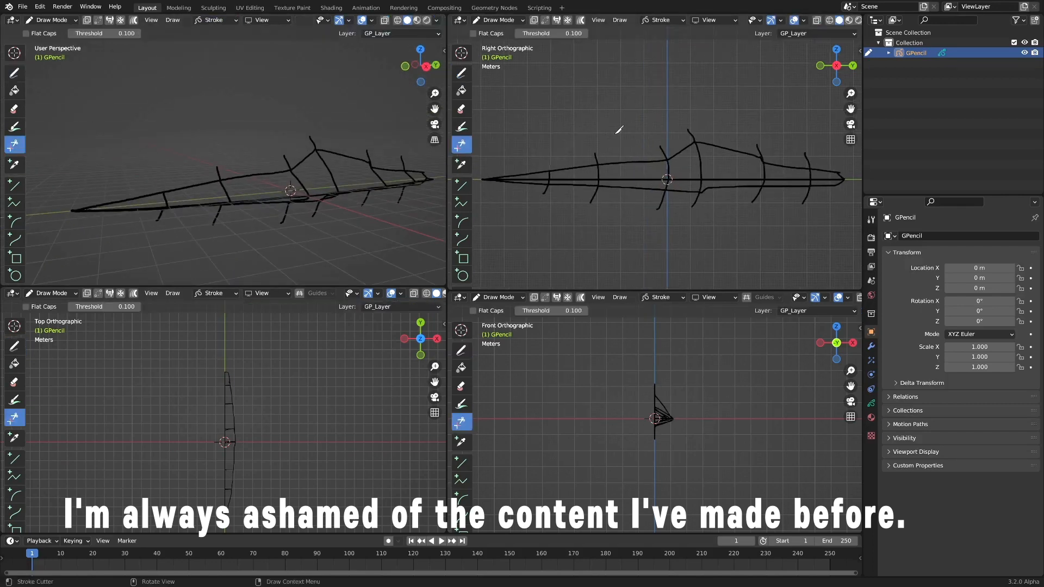
{"action": "mouse_move", "coordinate": [673, 151]}
{"action": "left_mouse_down"}
{"action": "mouse_move", "coordinate": [655, 154]}
{"action": "mouse_move", "coordinate": [680, 136]}
{"action": "left_mouse_up"}
{"action": "left_click", "coordinate": [461, 73]}
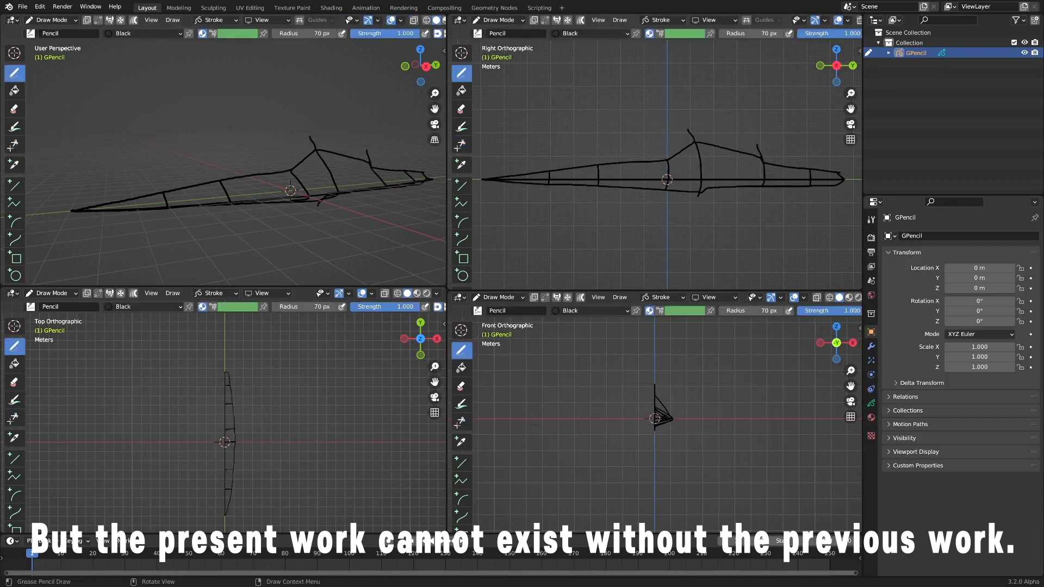
{"action": "left_click", "coordinate": [461, 145]}
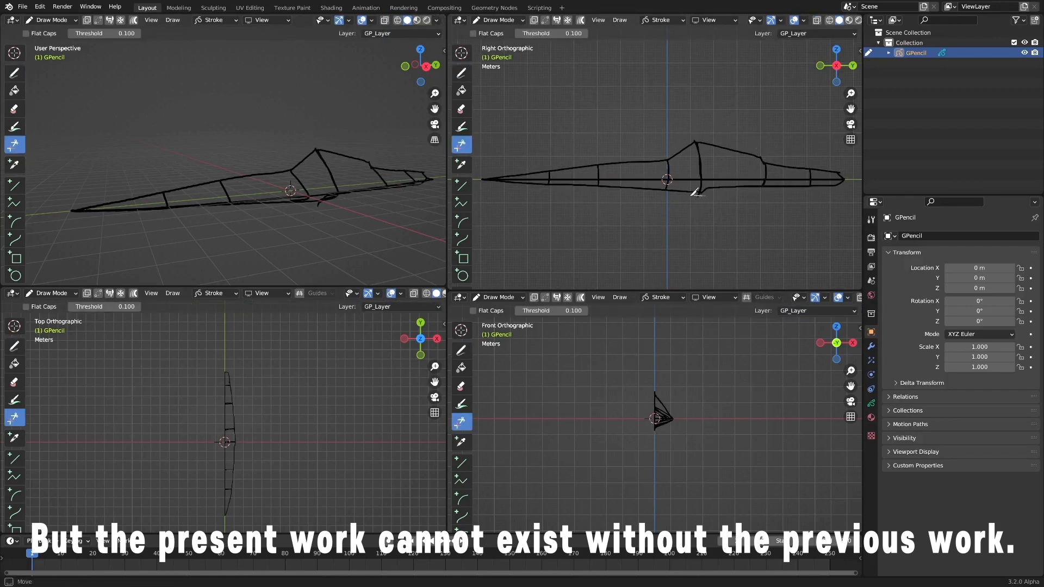
{"action": "left_click_drag", "start_coordinate": [691, 195], "coordinate": [702, 202]}
- Draw the canopy's base line along the upper fuselage in the right view and trim its overhanging ends with the Cutter
{"action": "scroll", "coordinate": [694, 190], "scroll_direction": "up", "scroll_amount": 2}
{"action": "mouse_move", "coordinate": [320, 203]}
{"action": "middle_mouse_down"}
{"action": "mouse_move", "coordinate": [298, 190]}
{"action": "mouse_move", "coordinate": [321, 204]}
{"action": "middle_mouse_up"}
{"action": "middle_click_drag", "start_coordinate": [669, 179], "coordinate": [688, 195]}
{"action": "left_click", "coordinate": [836, 66]}
{"action": "left_click", "coordinate": [461, 73]}
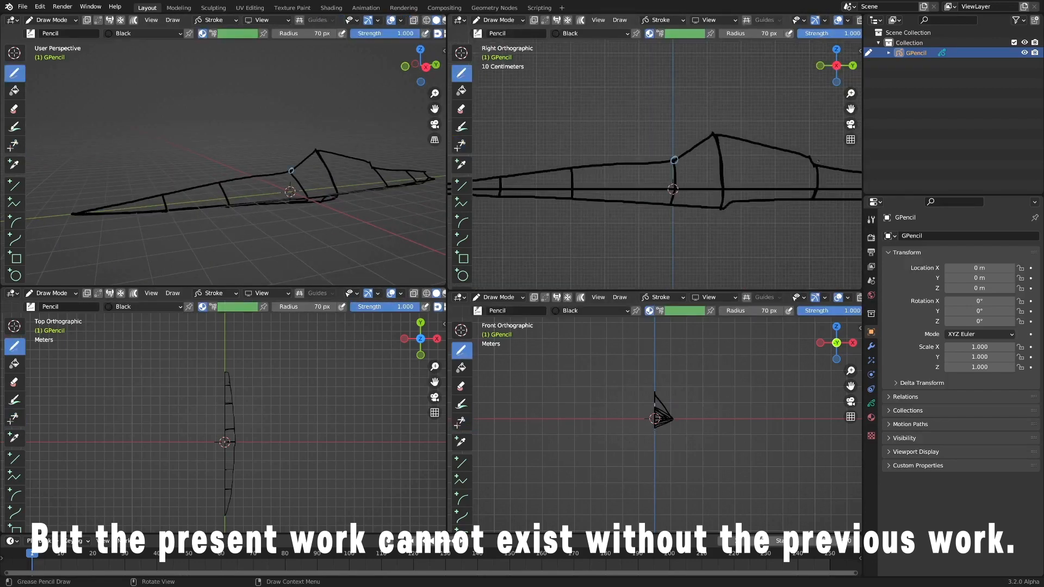
{"action": "scroll", "coordinate": [669, 191], "scroll_direction": "down", "scroll_amount": 1}
{"action": "left_click_drag", "start_coordinate": [620, 159], "coordinate": [788, 163]}
{"action": "middle_click_drag", "start_coordinate": [315, 206], "coordinate": [302, 217]}
{"action": "left_click", "coordinate": [461, 144]}
{"action": "left_click_drag", "start_coordinate": [623, 152], "coordinate": [621, 170]}
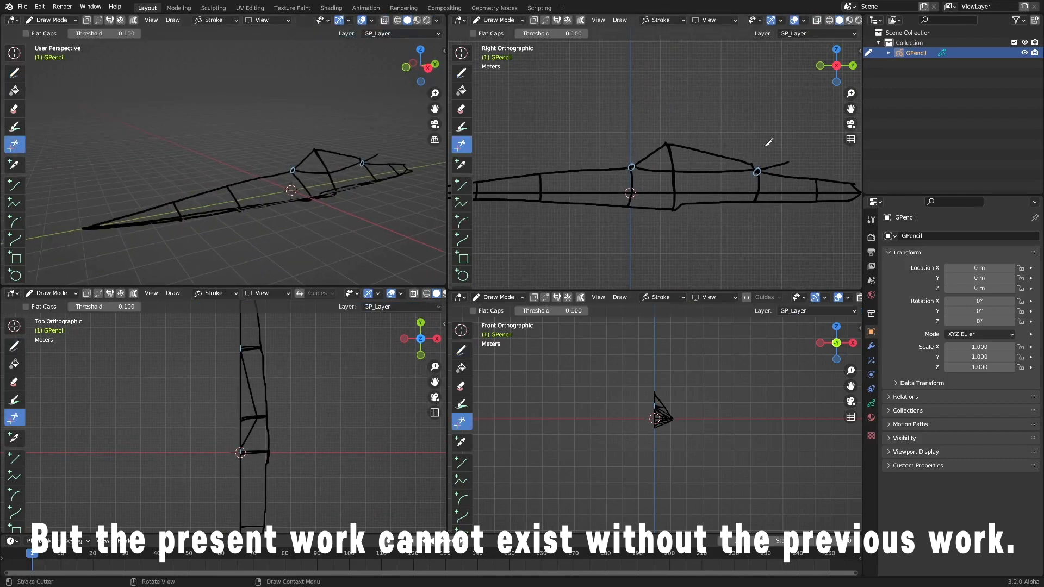
{"action": "left_click_drag", "start_coordinate": [769, 142], "coordinate": [772, 177]}
- Place the 3D cursor on the fuselage's side and draw a tapered wing outline in the top view with 3D Cursor placement
{"action": "scroll", "coordinate": [677, 207], "scroll_direction": "down", "scroll_amount": 3}
{"action": "key", "text": "n"}
{"action": "left_click", "coordinate": [857, 96]}
{"action": "scroll", "coordinate": [799, 187], "scroll_direction": "down", "scroll_amount": 6}
{"action": "left_click", "coordinate": [839, 186]}
{"action": "key", "text": "n"}
{"action": "left_click", "coordinate": [461, 73]}
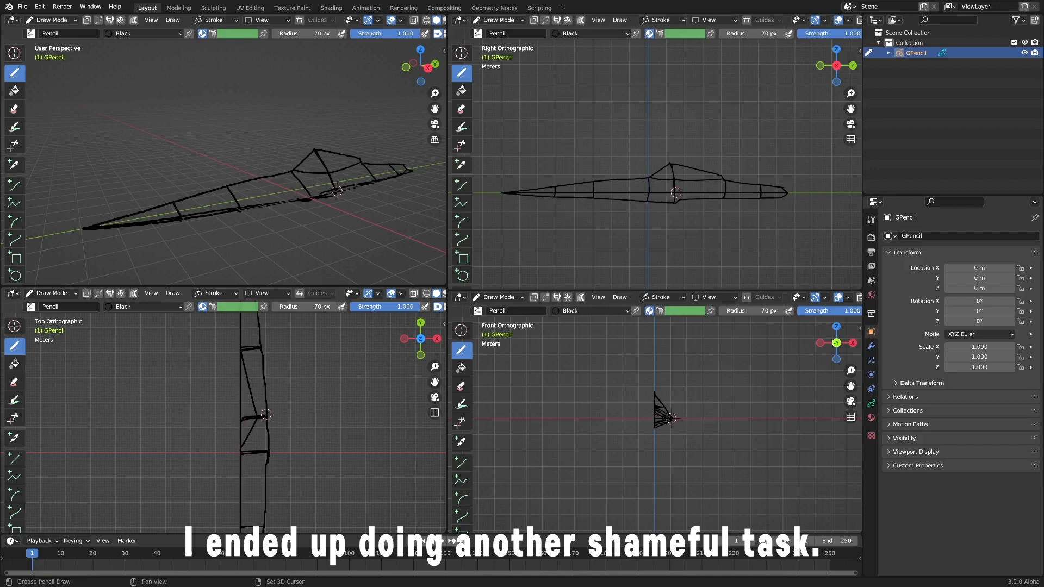
{"action": "left_click_drag", "start_coordinate": [364, 386], "coordinate": [364, 401]}
- Draw slanted winglet lines above and below both ends of the wing tip in the front view
{"action": "scroll", "coordinate": [277, 186], "scroll_direction": "down", "scroll_amount": 3}
{"action": "middle_click_drag", "start_coordinate": [261, 185], "coordinate": [297, 188]}
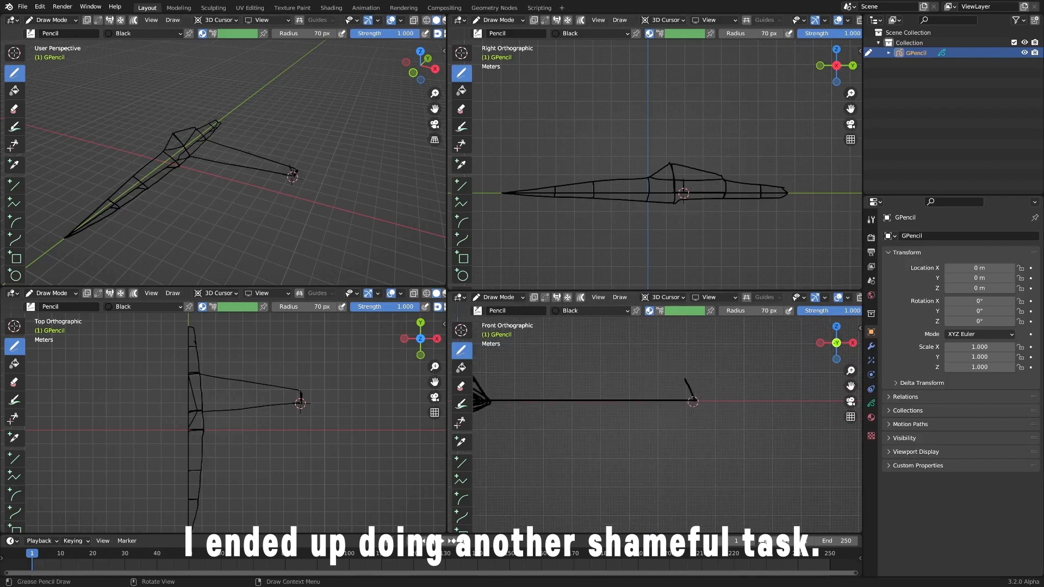
{"action": "middle_click_drag", "start_coordinate": [288, 204], "coordinate": [242, 174]}
{"action": "scroll", "coordinate": [242, 174], "scroll_direction": "down", "scroll_amount": 3}
{"action": "scroll", "coordinate": [578, 337], "scroll_direction": "up", "scroll_amount": 4}
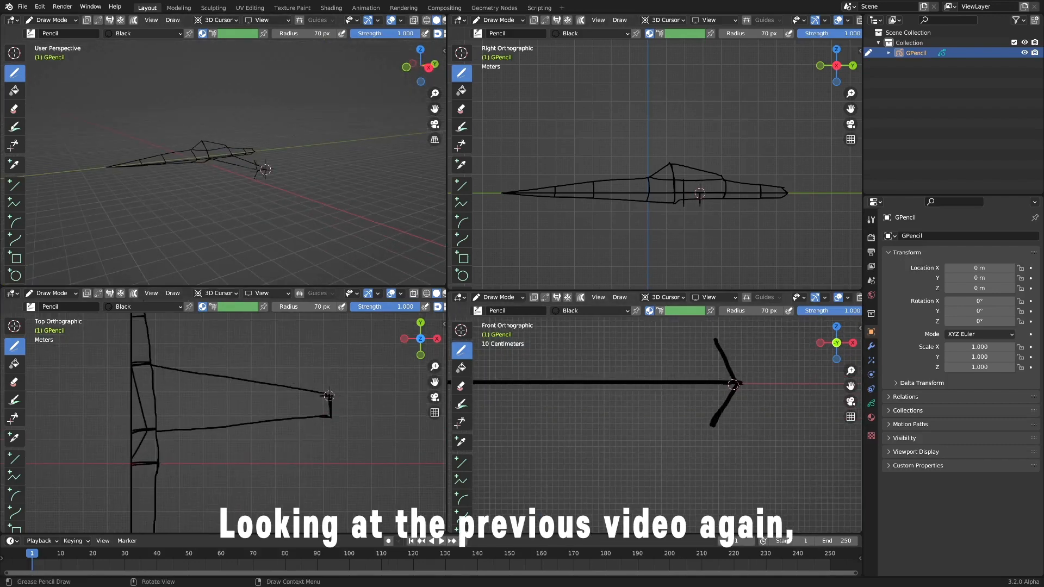
{"action": "middle_click_drag", "start_coordinate": [347, 184], "coordinate": [329, 187]}
- Set the stroke placement to Stroke and join the ends of the winglet lines to close their outlines
{"action": "left_click", "coordinate": [217, 20]}
{"action": "left_click", "coordinate": [216, 81]}
{"action": "left_click", "coordinate": [221, 109]}
{"action": "left_click_drag", "start_coordinate": [314, 173], "coordinate": [328, 169]}
{"action": "mouse_move", "coordinate": [272, 179]}
{"action": "middle_mouse_down"}
{"action": "mouse_move", "coordinate": [337, 209]}
{"action": "mouse_move", "coordinate": [272, 182]}
{"action": "middle_mouse_up"}
{"action": "scroll", "coordinate": [702, 179], "scroll_direction": "up", "scroll_amount": 2}
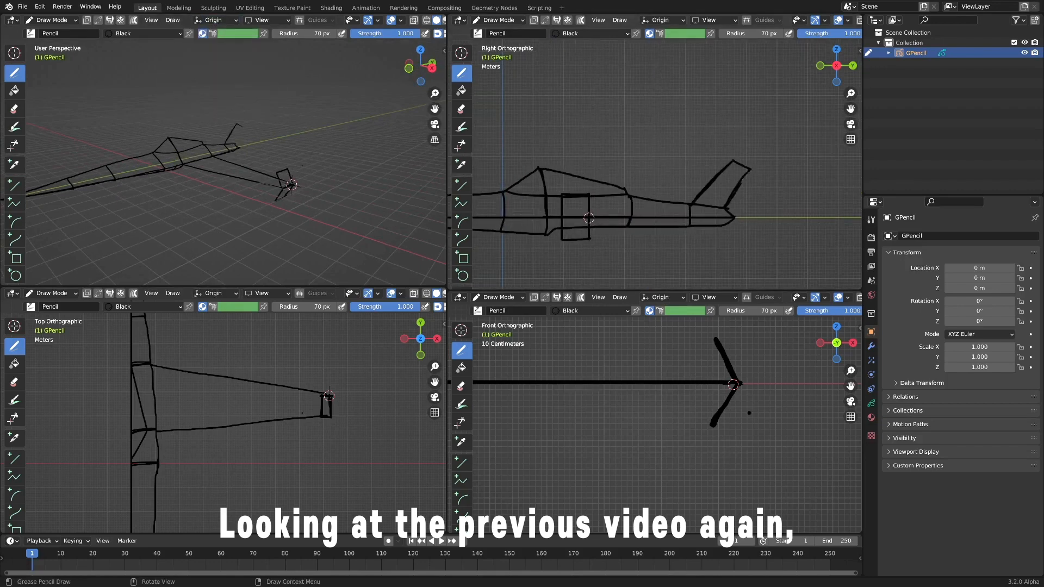
- Complete the swept tail fin outline above the rear fuselage in the right view with Origin placement
{"action": "left_click_drag", "start_coordinate": [743, 174], "coordinate": [728, 207]}
{"action": "scroll", "coordinate": [707, 191], "scroll_direction": "down", "scroll_amount": 2}
{"action": "scroll", "coordinate": [223, 193], "scroll_direction": "down", "scroll_amount": 2}
{"action": "middle_click_drag", "start_coordinate": [223, 194], "coordinate": [282, 232]}
{"action": "middle_click_drag", "start_coordinate": [282, 176], "coordinate": [298, 188], "text": "shift"}
{"action": "scroll", "coordinate": [261, 189], "scroll_direction": "up", "scroll_amount": 2}
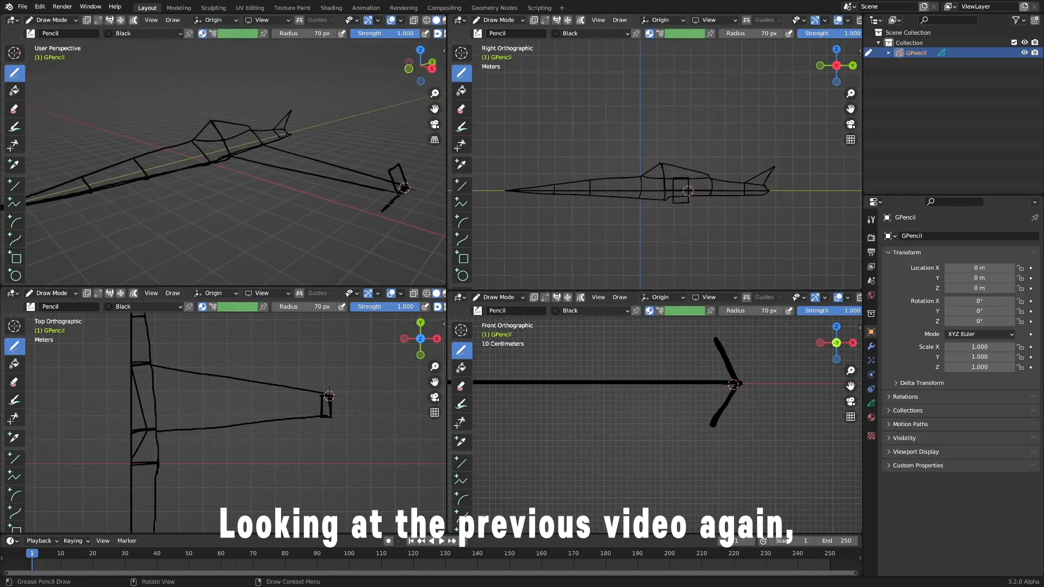
- Draw an inner and an outer rib across the wing with Stroke placement and trim their overhanging ends with the Cutter
{"action": "scroll", "coordinate": [255, 405], "scroll_direction": "down", "scroll_amount": 1}
{"action": "middle_click_drag", "start_coordinate": [255, 405], "coordinate": [281, 389], "text": "shift"}
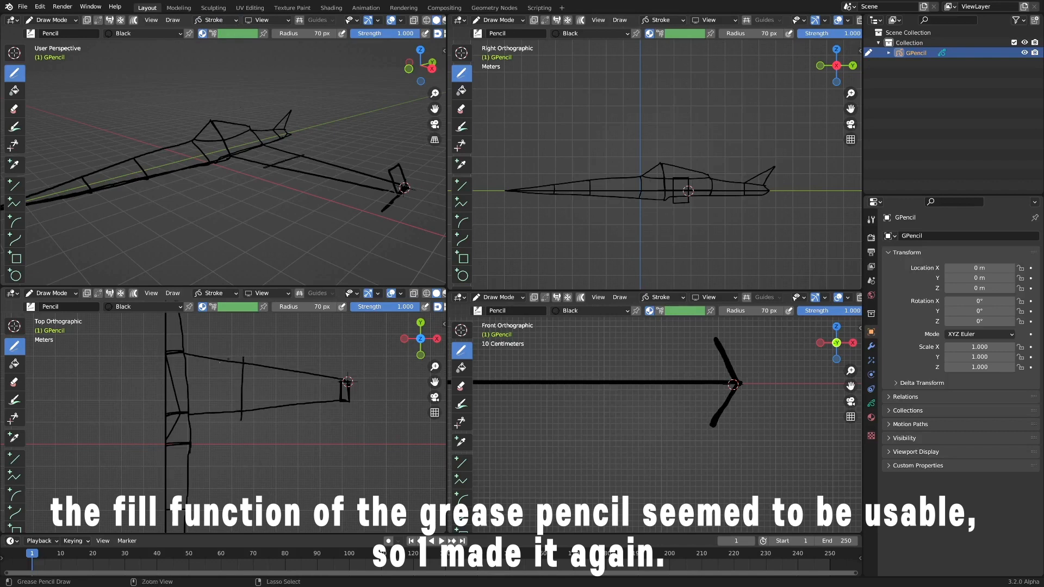
{"action": "left_click_drag", "start_coordinate": [320, 365], "coordinate": [320, 416]}
{"action": "key", "text": "k"}
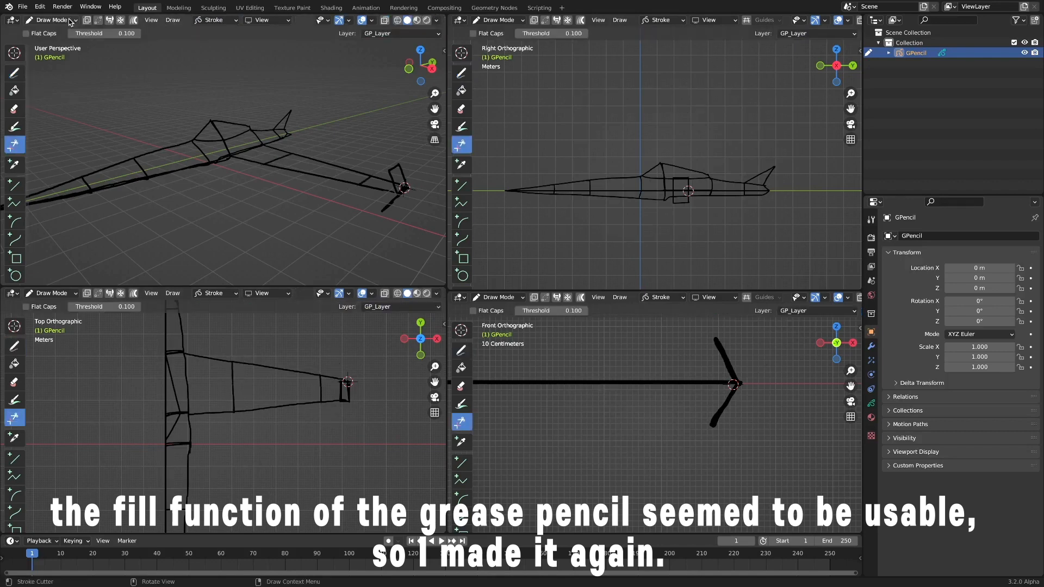
- Deselect the grease pencil object in Object Mode and return to Draw Mode
{"action": "left_click", "coordinate": [69, 22]}
{"action": "left_click", "coordinate": [53, 34]}
{"action": "left_click", "coordinate": [261, 215]}
{"action": "scroll", "coordinate": [264, 209], "scroll_direction": "down", "scroll_amount": 1}
{"action": "mouse_move", "coordinate": [267, 207]}
{"action": "middle_mouse_down"}
{"action": "mouse_move", "coordinate": [294, 205]}
{"action": "mouse_move", "coordinate": [255, 194]}
{"action": "middle_mouse_up"}
{"action": "scroll", "coordinate": [302, 416], "scroll_direction": "up", "scroll_amount": 5}
{"action": "middle_click_drag", "start_coordinate": [302, 416], "coordinate": [343, 329], "text": "shift"}
{"action": "left_click", "coordinate": [199, 20]}
{"action": "left_click", "coordinate": [53, 20]}
{"action": "left_click", "coordinate": [53, 65]}
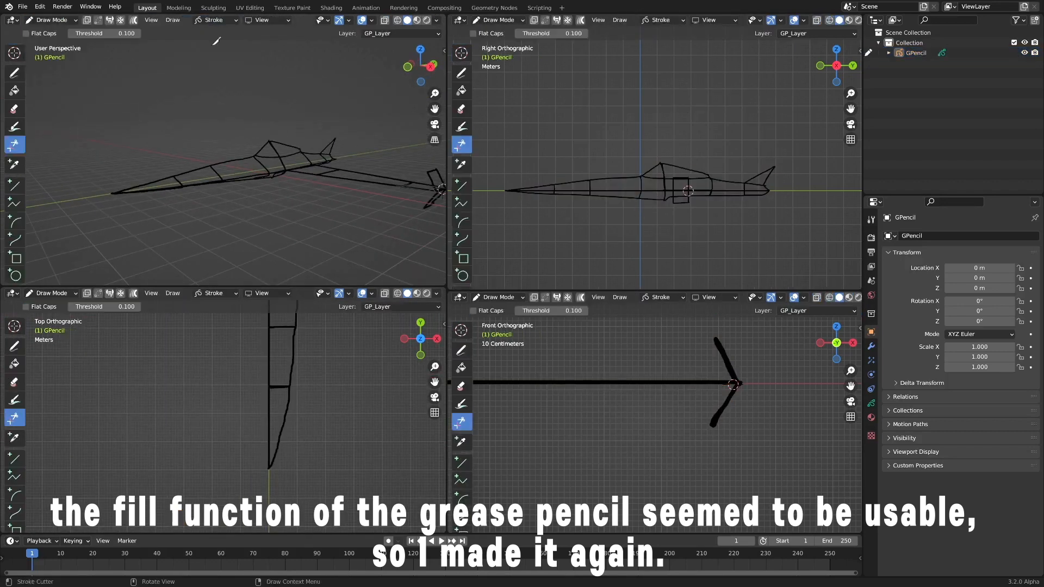
- Draw a straight spike extending forward from the nose tip in the top view with Origin placement
{"action": "left_click", "coordinate": [216, 20]}
{"action": "left_click", "coordinate": [216, 50]}
{"action": "left_click", "coordinate": [15, 73]}
{"action": "left_click_drag", "start_coordinate": [272, 415], "coordinate": [272, 451]}
{"action": "scroll", "coordinate": [653, 402], "scroll_direction": "down", "scroll_amount": 3}
{"action": "scroll", "coordinate": [261, 185], "scroll_direction": "down", "scroll_amount": 2}
{"action": "scroll", "coordinate": [261, 184], "scroll_direction": "up", "scroll_amount": 2}
{"action": "scroll", "coordinate": [659, 218], "scroll_direction": "up", "scroll_amount": 2}
{"action": "middle_click_drag", "start_coordinate": [659, 218], "coordinate": [676, 181], "text": "shift"}
- Add a material named fill with Fill on and Stroke off, and give the Pencil brush a red color attribute
{"action": "left_click", "coordinate": [871, 418]}
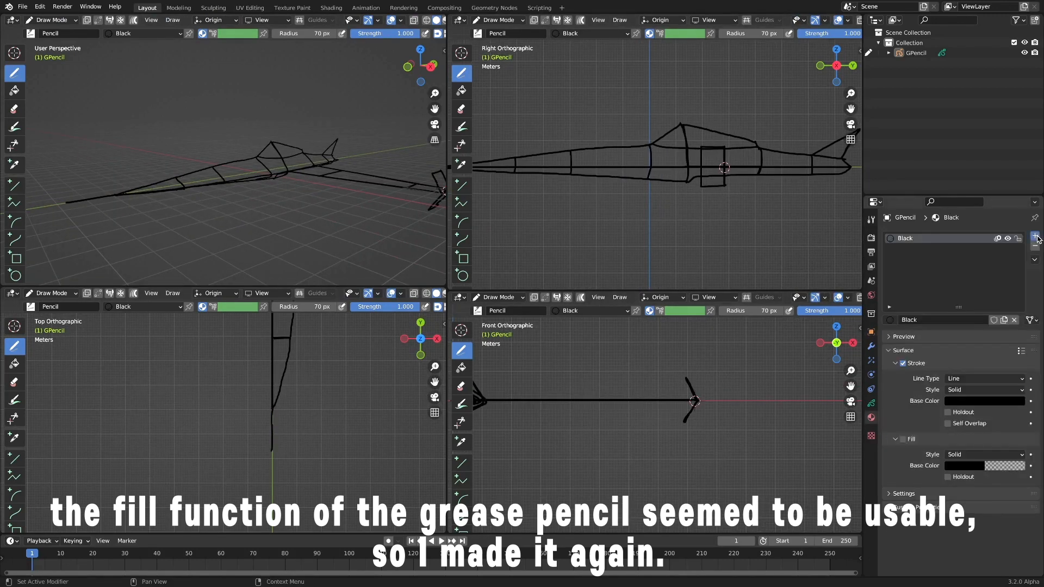
{"action": "left_click", "coordinate": [903, 439]}
{"action": "left_click", "coordinate": [904, 363]}
{"action": "left_click", "coordinate": [213, 34]}
{"action": "left_click", "coordinate": [237, 34]}
- Try the Fill tool with an orange color attribute
{"action": "left_click", "coordinate": [14, 91]}
{"action": "left_click", "coordinate": [237, 34]}
{"action": "left_click", "coordinate": [215, 173]}
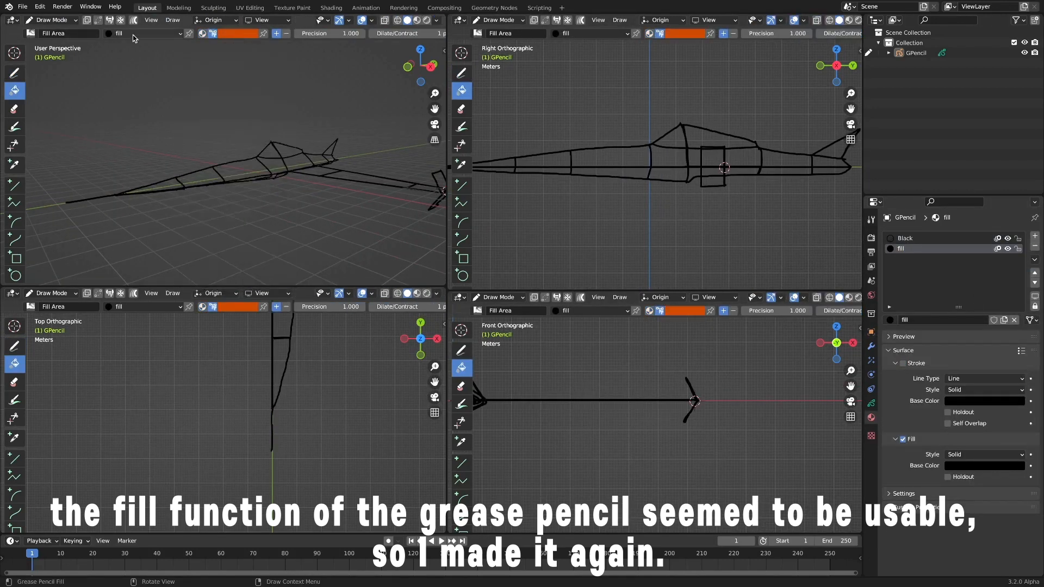
- Set strokes to draw on back with Stroke placement and paint the upper fuselage panel ahead of the canopy solid red
{"action": "left_click", "coordinate": [87, 20]}
{"action": "left_click", "coordinate": [210, 20]}
{"action": "left_click", "coordinate": [214, 82]}
{"action": "left_click_drag", "start_coordinate": [568, 182], "coordinate": [572, 162], "text": "ctrl+alt"}
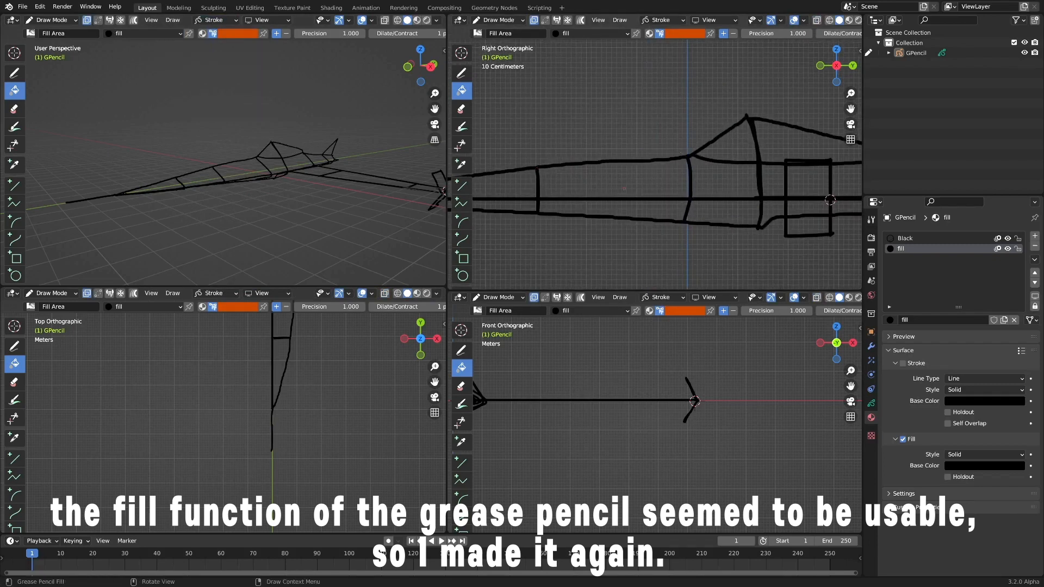
{"action": "middle_click_drag", "start_coordinate": [624, 189], "coordinate": [672, 210]}
{"action": "left_click", "coordinate": [462, 73]}
{"action": "key", "text": "KP_3"}
{"action": "scroll", "coordinate": [559, 184], "scroll_direction": "down", "scroll_amount": 1}
{"action": "scroll", "coordinate": [799, 192], "scroll_direction": "up", "scroll_amount": 1}
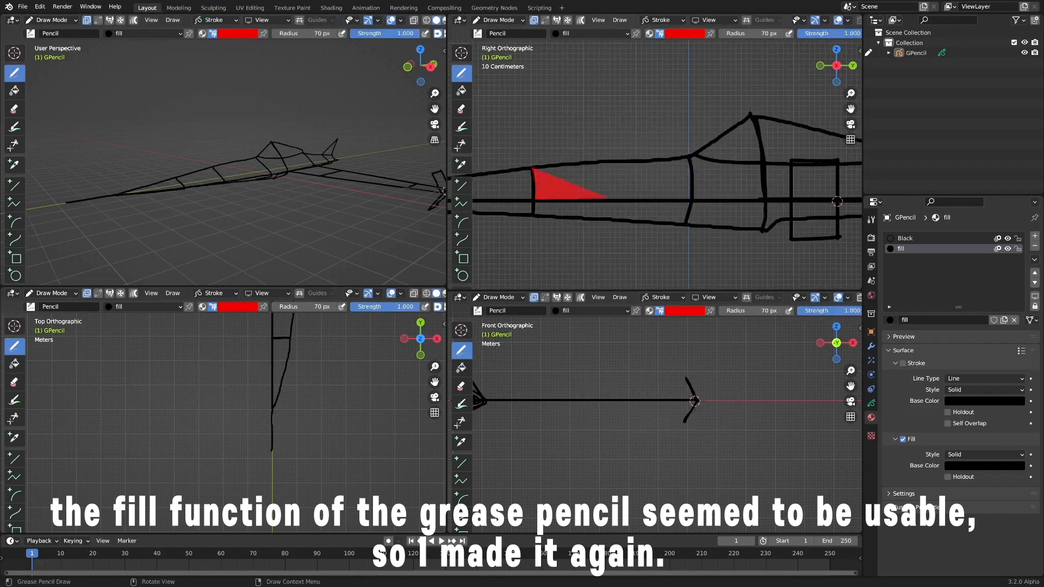
{"action": "left_click", "coordinate": [443, 20]}
- Paint the upper nose panel and the upper panel behind it solid red
{"action": "middle_click_drag", "start_coordinate": [588, 192], "coordinate": [772, 179], "text": "shift"}
{"action": "middle_click_drag", "start_coordinate": [772, 179], "coordinate": [771, 189], "text": "ctrl"}
{"action": "left_click_drag", "start_coordinate": [486, 184], "coordinate": [611, 183]}
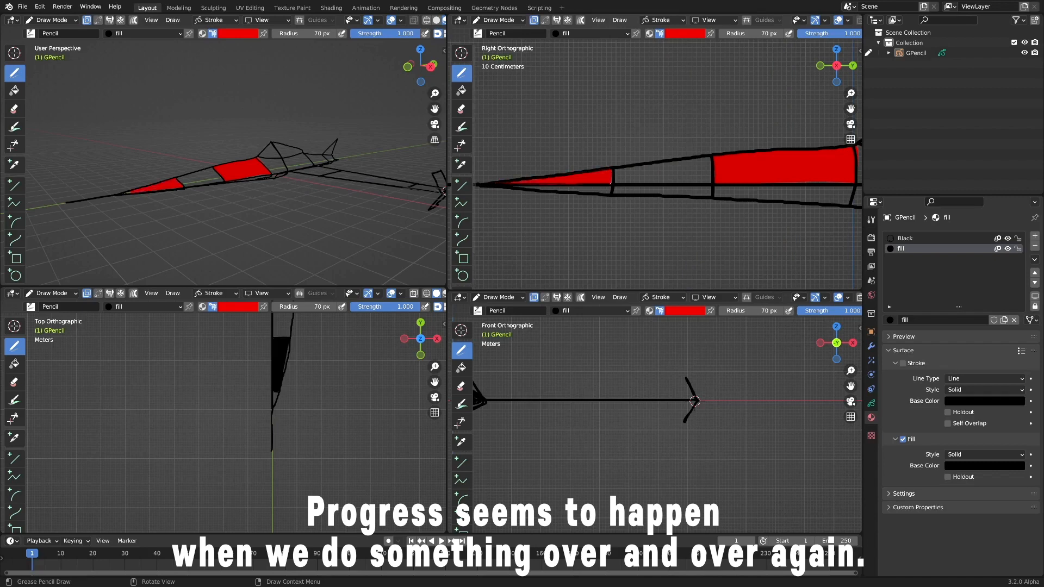
{"action": "middle_click_drag", "start_coordinate": [614, 193], "coordinate": [532, 199], "text": "shift"}
{"action": "middle_click_drag", "start_coordinate": [533, 199], "coordinate": [533, 166], "text": "ctrl"}
{"action": "left_click_drag", "start_coordinate": [534, 162], "coordinate": [541, 184]}
{"action": "left_click_drag", "start_coordinate": [689, 162], "coordinate": [533, 160]}
- Paint the lower fuselage panels from the nose to the canopy front solid red
{"action": "middle_click_drag", "start_coordinate": [530, 160], "coordinate": [530, 181], "text": "ctrl"}
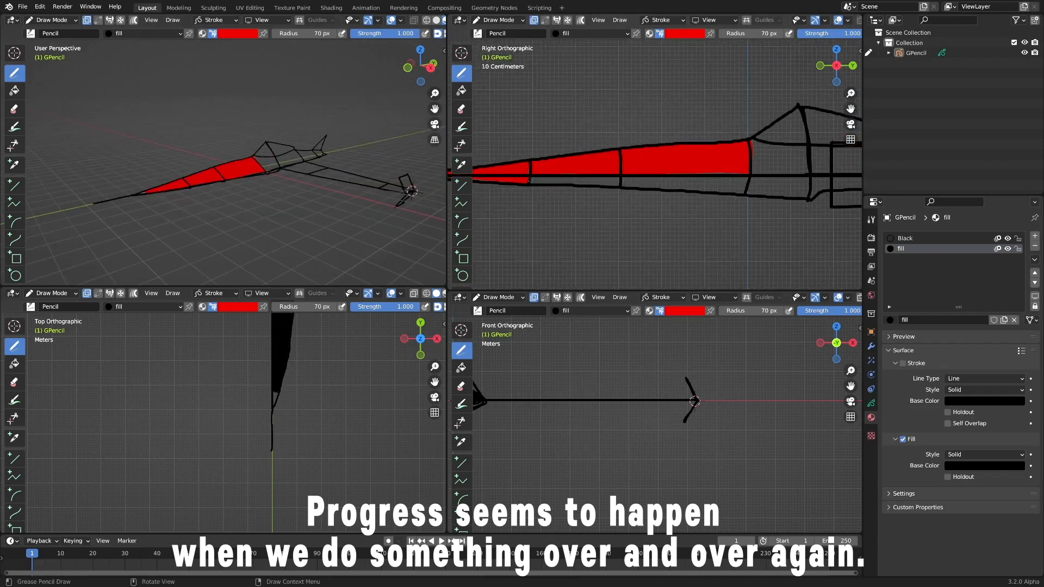
{"action": "left_click_drag", "start_coordinate": [638, 188], "coordinate": [626, 177]}
{"action": "mouse_move", "coordinate": [272, 190]}
{"action": "middle_mouse_down"}
{"action": "mouse_move", "coordinate": [267, 147]}
{"action": "mouse_move", "coordinate": [273, 188]}
{"action": "middle_mouse_up"}
{"action": "mouse_move", "coordinate": [762, 185]}
{"action": "middle_mouse_down", "text": "shift"}
{"action": "mouse_move", "coordinate": [603, 196]}
{"action": "mouse_move", "coordinate": [590, 217]}
{"action": "middle_mouse_up", "text": "shift"}
{"action": "middle_click_drag", "start_coordinate": [590, 217], "coordinate": [589, 182], "text": "ctrl"}
- Pick a red brush color and paint the upper and lower fuselage panels beneath the front of the canopy
{"action": "left_click", "coordinate": [237, 33]}
{"action": "left_click", "coordinate": [263, 206]}
{"action": "left_click_drag", "start_coordinate": [560, 168], "coordinate": [606, 211]}
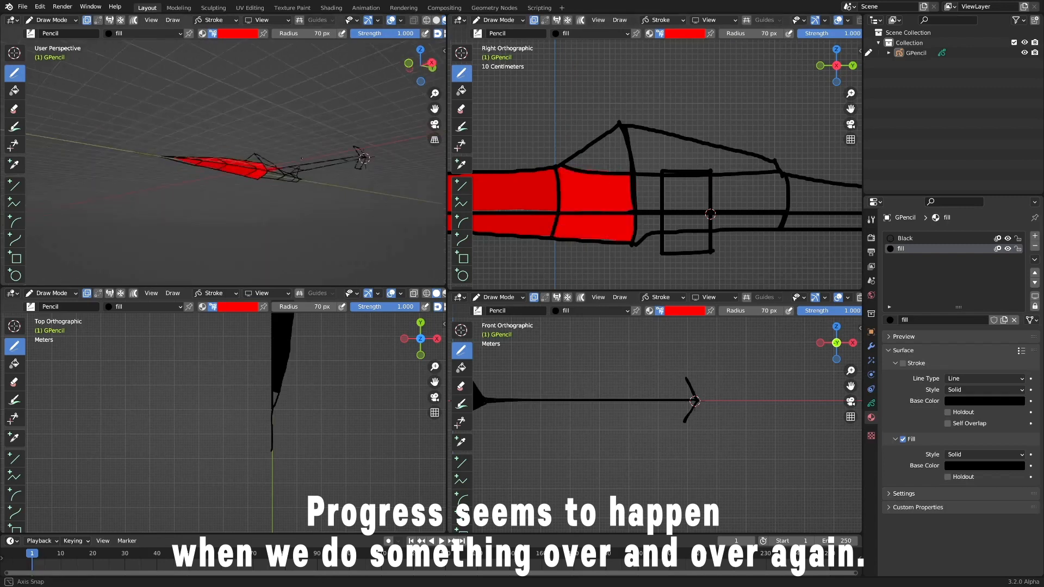
{"action": "middle_click_drag", "start_coordinate": [303, 159], "coordinate": [267, 187]}
{"action": "middle_click_drag", "start_coordinate": [614, 218], "coordinate": [640, 190]}
{"action": "left_click_drag", "start_coordinate": [547, 193], "coordinate": [648, 221]}
{"action": "middle_click_drag", "start_coordinate": [499, 185], "coordinate": [497, 206]}
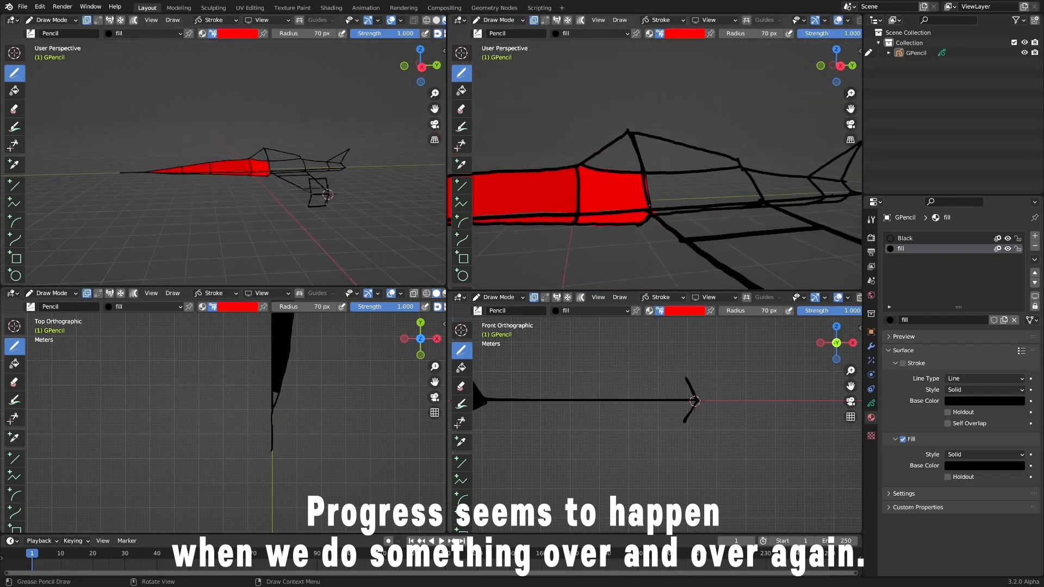
- Paint the rear fuselage panels and the tail fin solid red
{"action": "middle_click_drag", "start_coordinate": [738, 160], "coordinate": [714, 175]}
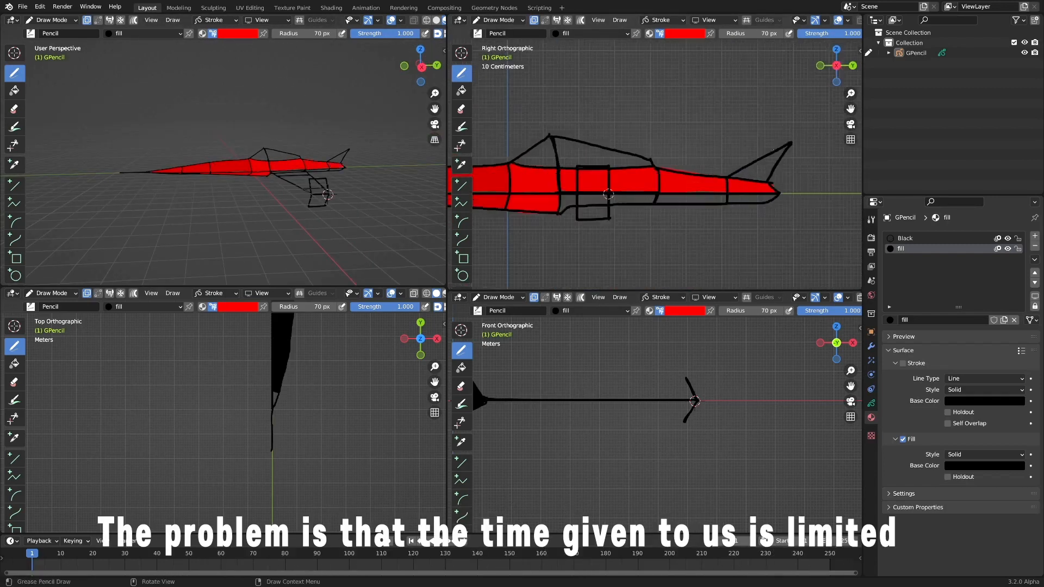
{"action": "middle_click_drag", "start_coordinate": [572, 208], "coordinate": [555, 223]}
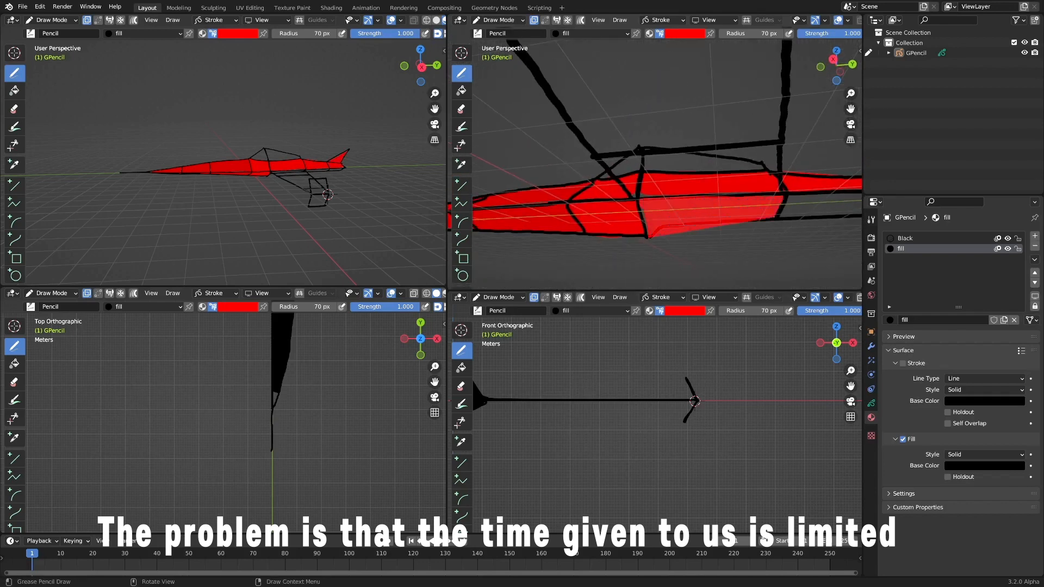
{"action": "middle_click_drag", "start_coordinate": [774, 216], "coordinate": [678, 219]}
{"action": "left_click", "coordinate": [635, 442]}
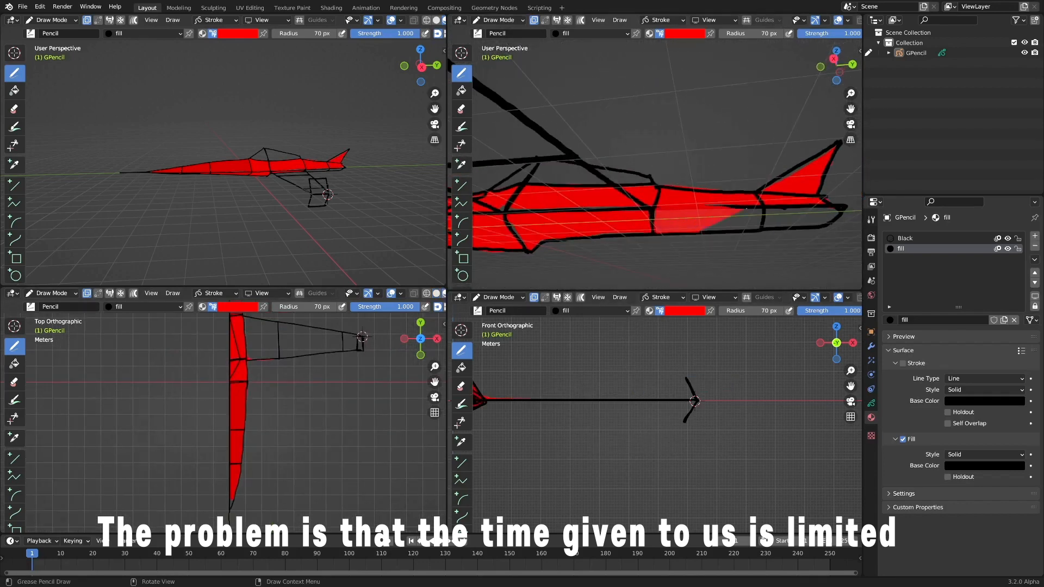
- Paint the wing panels and the upper and lower winglets solid red
{"action": "middle_click_drag", "start_coordinate": [778, 204], "coordinate": [625, 202]}
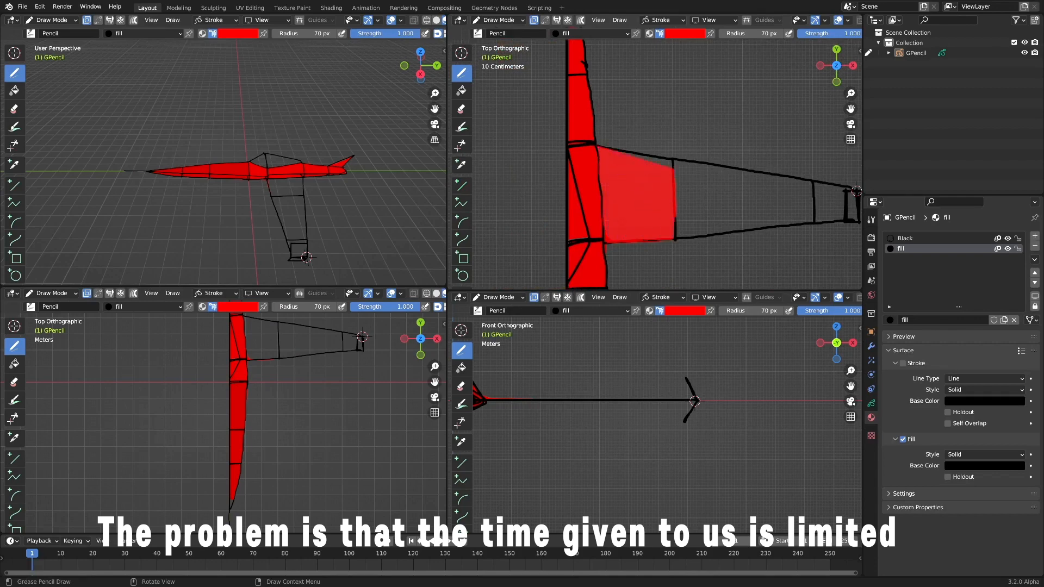
{"action": "middle_click_drag", "start_coordinate": [857, 191], "coordinate": [763, 188], "text": "shift"}
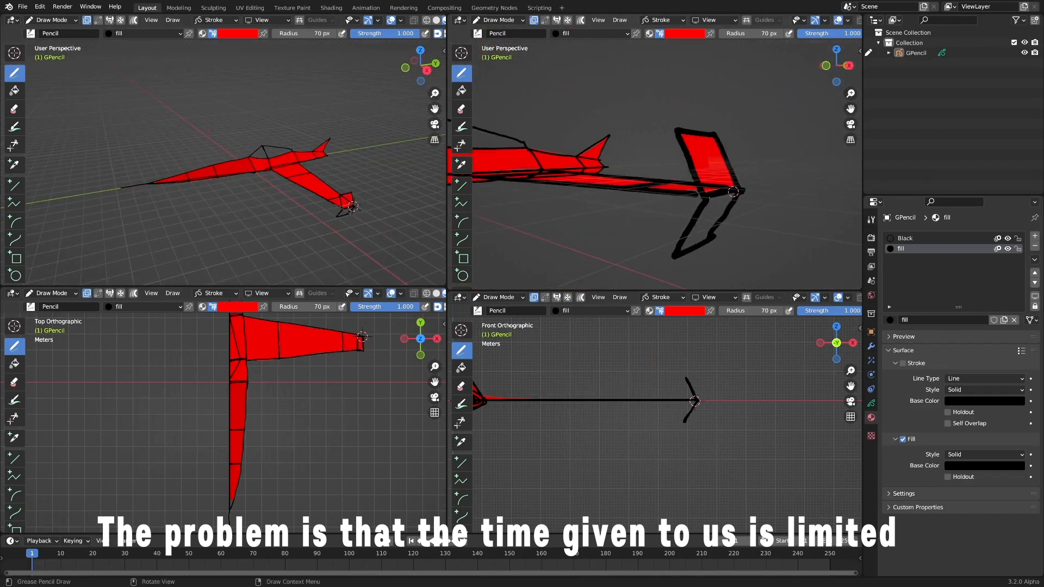
{"action": "middle_click_drag", "start_coordinate": [642, 163], "coordinate": [679, 174]}
- Set the brush color to white and paint the canopy panels
{"action": "left_click", "coordinate": [238, 34]}
{"action": "left_click", "coordinate": [196, 146]}
{"action": "scroll", "coordinate": [700, 171], "scroll_direction": "up", "scroll_amount": 3}
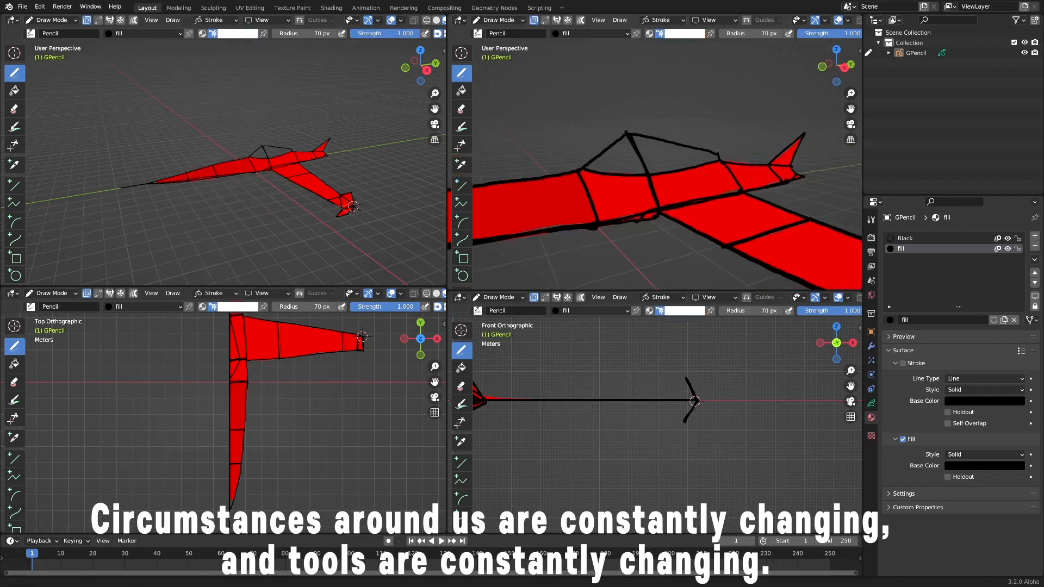
- Set the grease pencil's Stroke Depth Order to 2D Layers
{"action": "left_click", "coordinate": [872, 404]}
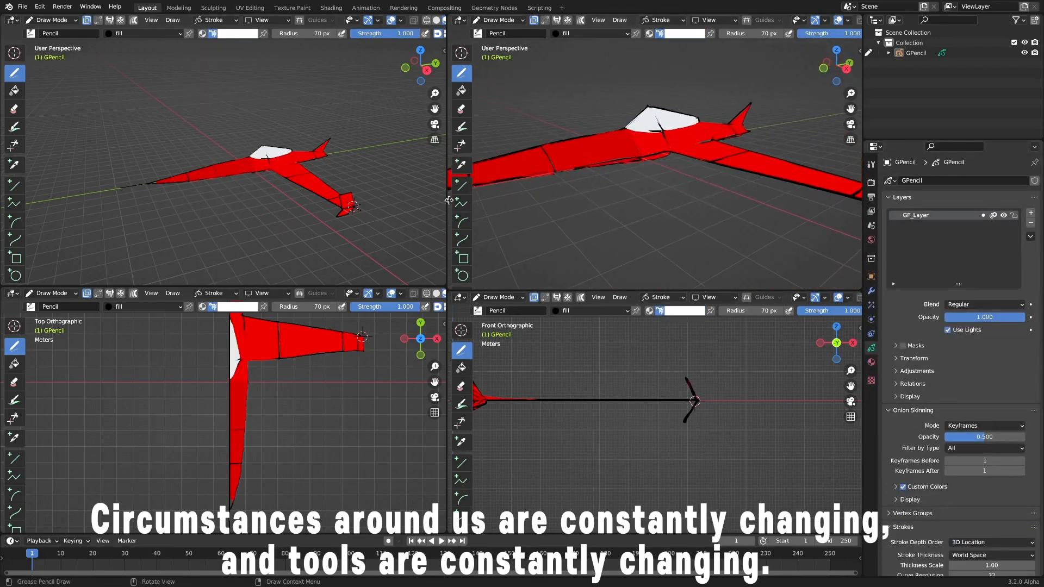
{"action": "left_click", "coordinate": [991, 543]}
{"action": "left_click", "coordinate": [984, 519]}
- In Edit Mode, select the winglet strokes and move them to a new layer named wing
{"action": "scroll", "coordinate": [709, 201], "scroll_direction": "down", "scroll_amount": 2}
{"action": "key", "text": "Tab"}
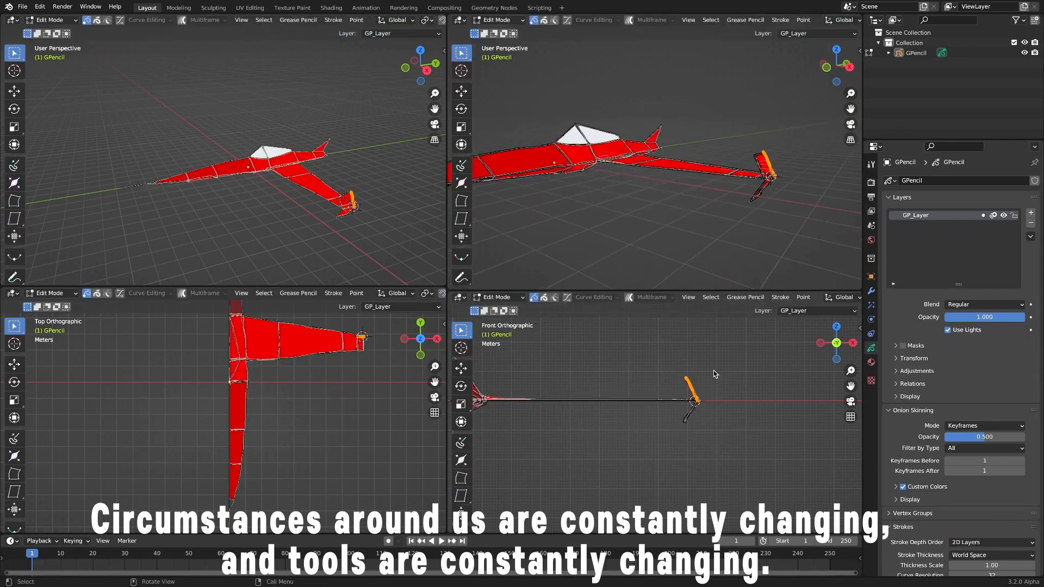
{"action": "middle_click_drag", "start_coordinate": [745, 204], "coordinate": [761, 185]}
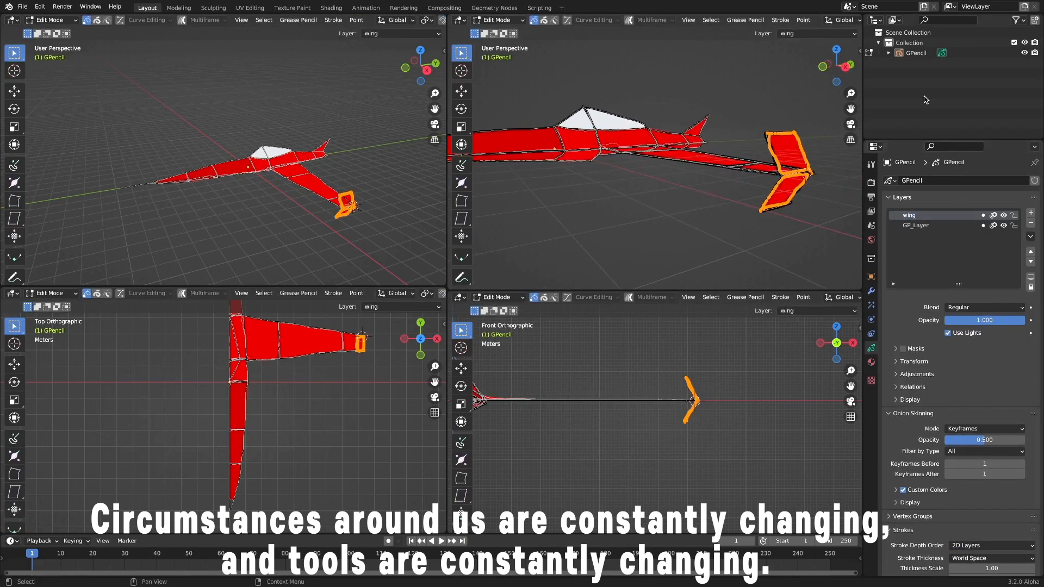
{"action": "left_click", "coordinate": [515, 65]}
- Add another layer in Draw Mode and draw white highlight marks on the canopy with the Black material
{"action": "middle_click_drag", "start_coordinate": [514, 68], "coordinate": [692, 199]}
{"action": "key", "text": "KP_3"}
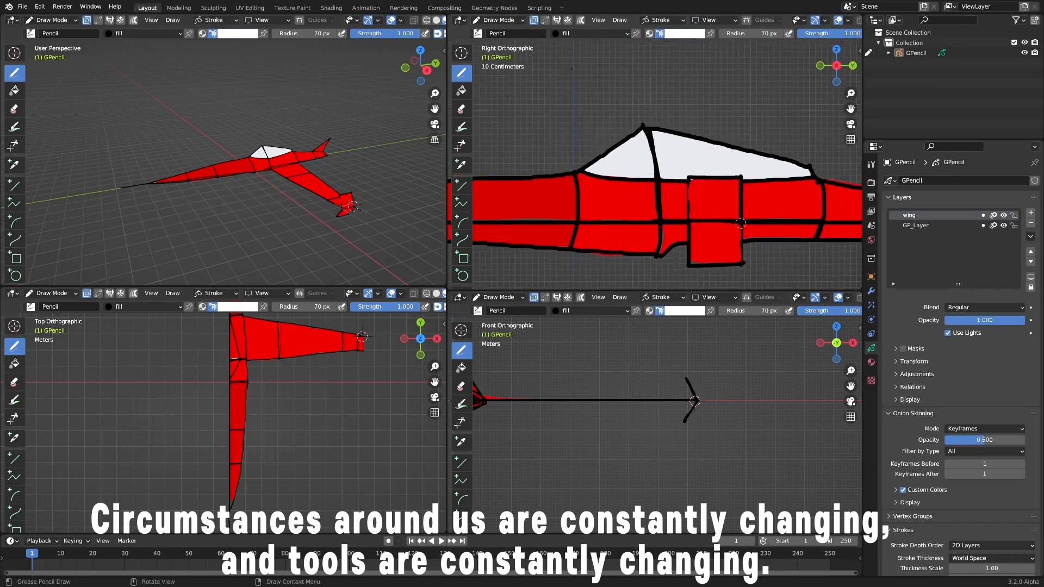
{"action": "left_click", "coordinate": [215, 20]}
{"action": "left_click", "coordinate": [238, 34]}
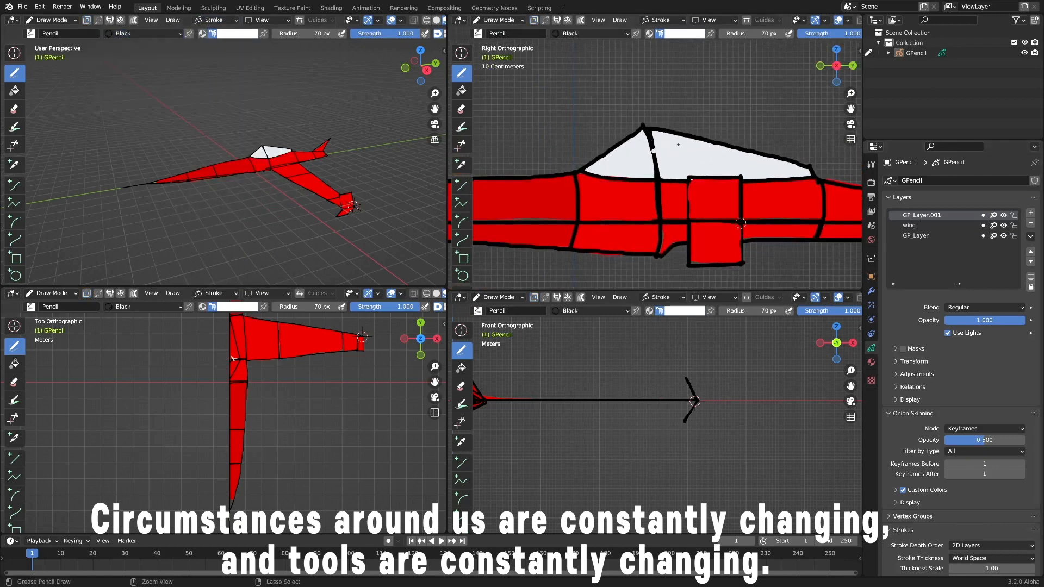
{"action": "mouse_move", "coordinate": [740, 223]}
{"action": "middle_mouse_down"}
{"action": "mouse_move", "coordinate": [572, 146]}
{"action": "mouse_move", "coordinate": [609, 93]}
{"action": "mouse_move", "coordinate": [600, 79]}
{"action": "middle_mouse_up"}
{"action": "scroll", "coordinate": [571, 145], "scroll_direction": "down", "scroll_amount": 4}
{"action": "scroll", "coordinate": [269, 332], "scroll_direction": "up", "scroll_amount": 6}
- Set the brush color to brownish red and draw an open panel outline around the wing's inner rib at the leading edge
{"action": "left_click", "coordinate": [238, 306]}
{"action": "left_click", "coordinate": [251, 163]}
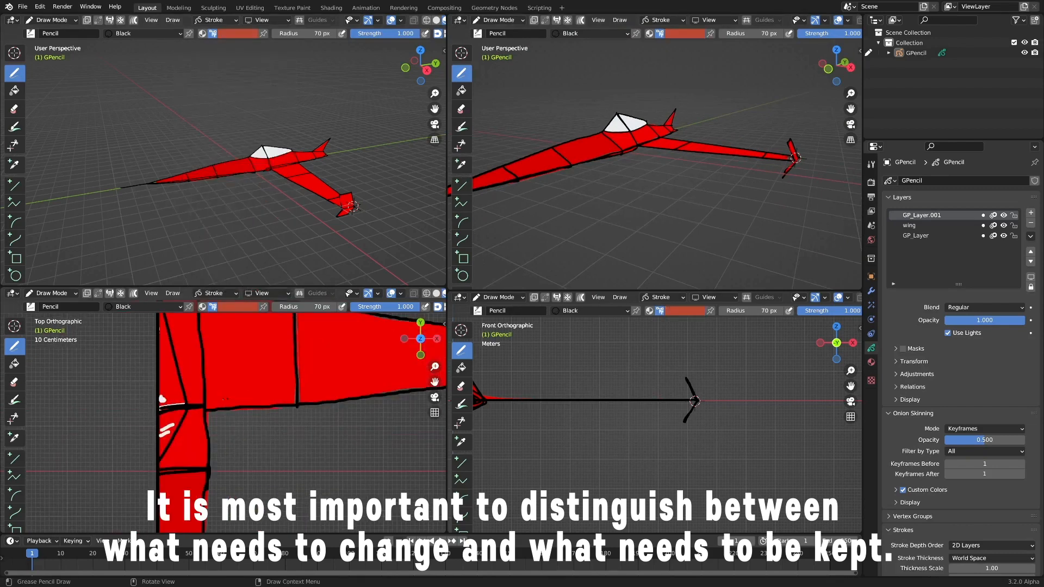
{"action": "left_click_drag", "start_coordinate": [326, 388], "coordinate": [329, 403]}
{"action": "middle_click_drag", "start_coordinate": [701, 142], "coordinate": [663, 171]}
{"action": "scroll", "coordinate": [304, 392], "scroll_direction": "up", "scroll_amount": 2}
{"action": "middle_click_drag", "start_coordinate": [348, 391], "coordinate": [240, 389], "text": "shift"}
{"action": "scroll", "coordinate": [272, 370], "scroll_direction": "down", "scroll_amount": 3}
{"action": "middle_click_drag", "start_coordinate": [290, 321], "coordinate": [269, 374], "text": "shift"}
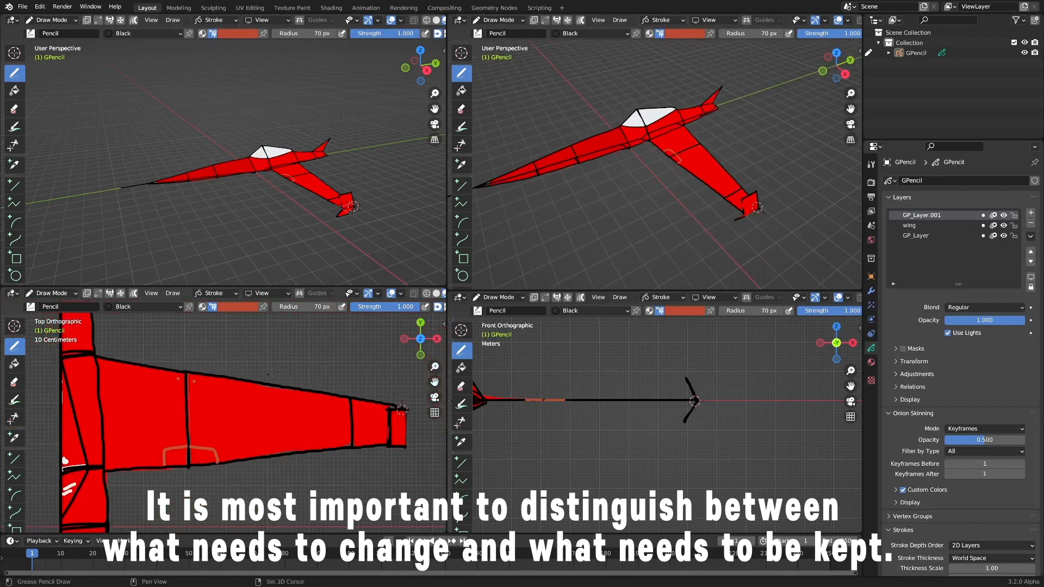
- Draw a similar open panel outline around the wing's outer rib at the leading edge
{"action": "left_click_drag", "start_coordinate": [373, 412], "coordinate": [375, 403]}
{"action": "scroll", "coordinate": [218, 432], "scroll_direction": "down", "scroll_amount": 5}
{"action": "middle_click_drag", "start_coordinate": [218, 432], "coordinate": [353, 416], "text": "shift"}
{"action": "scroll", "coordinate": [354, 416], "scroll_direction": "up", "scroll_amount": 4}
{"action": "scroll", "coordinate": [685, 234], "scroll_direction": "up", "scroll_amount": 2}
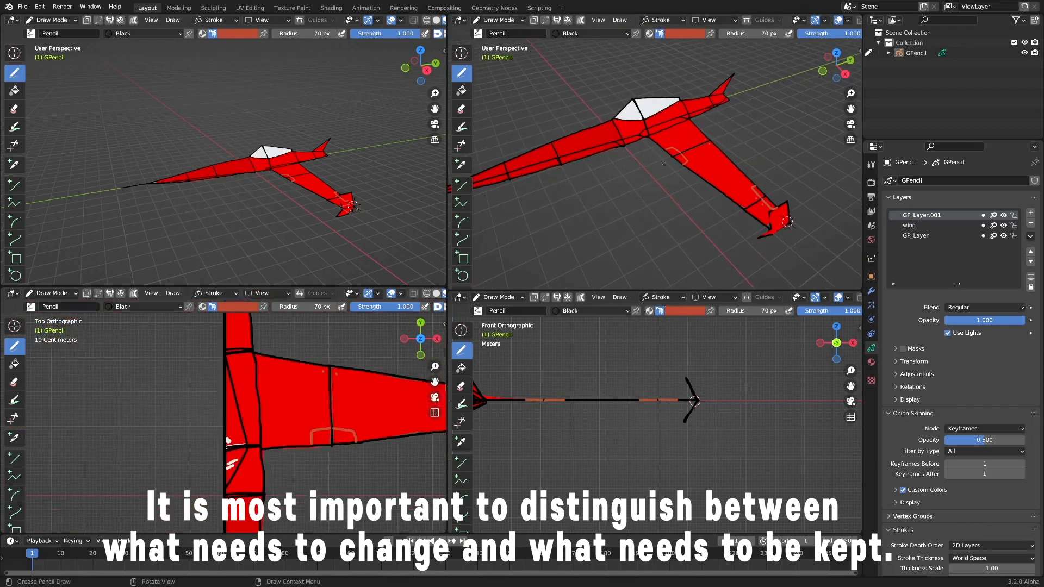
- Write the letters GP in brownish red on the side of the airplane's nose section in the side view
{"action": "mouse_move", "coordinate": [685, 234]}
{"action": "middle_mouse_down"}
{"action": "mouse_move", "coordinate": [637, 204]}
{"action": "mouse_move", "coordinate": [760, 215]}
{"action": "middle_mouse_up"}
{"action": "scroll", "coordinate": [635, 203], "scroll_direction": "up", "scroll_amount": 3}
{"action": "key", "text": "KP_3"}
{"action": "scroll", "coordinate": [647, 199], "scroll_direction": "down", "scroll_amount": 5}
- Return to Object Mode and add a Mirror modifier that completes the airplane's other half
{"action": "key", "text": "ctrl+Tab"}
{"action": "left_click", "coordinate": [872, 291]}
{"action": "left_click", "coordinate": [960, 180]}
{"action": "left_click", "coordinate": [832, 266]}
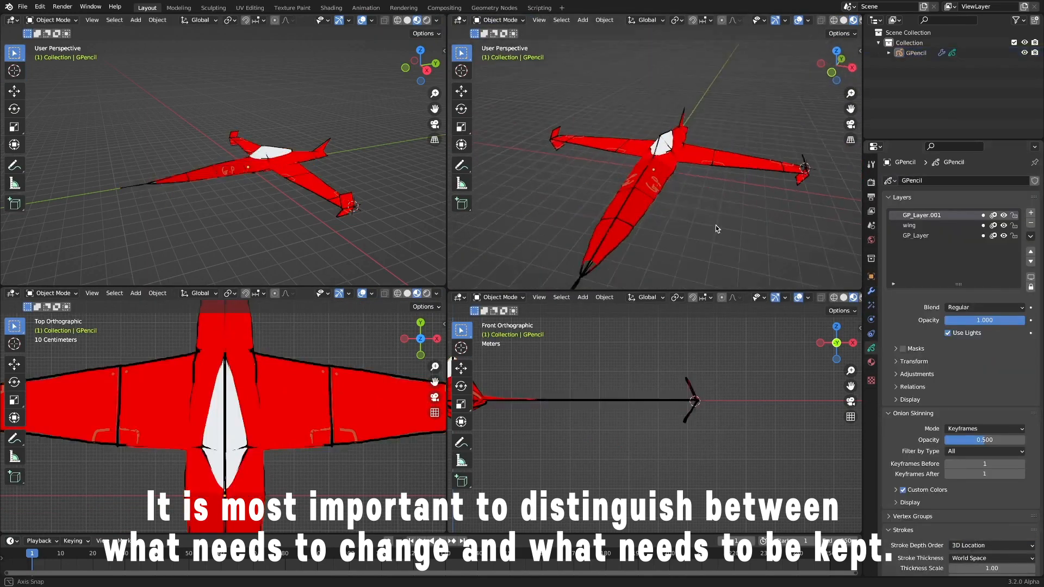
- Add a Sun light to light the airplane in the rendered view and lower its strength
{"action": "middle_click_drag", "start_coordinate": [327, 207], "coordinate": [308, 199]}
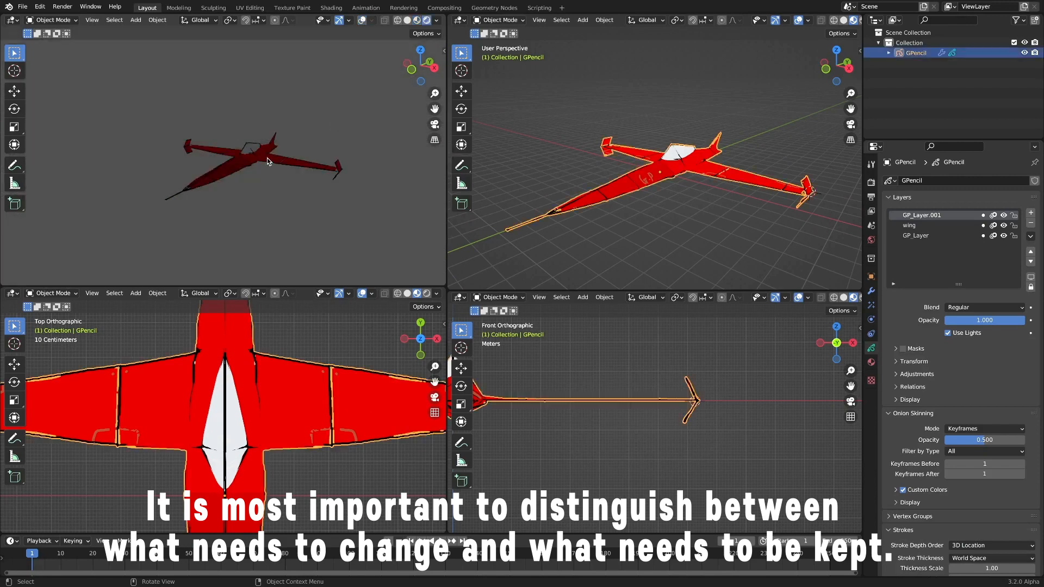
{"action": "middle_click_drag", "start_coordinate": [267, 158], "coordinate": [342, 207]}
{"action": "left_click", "coordinate": [343, 210]}
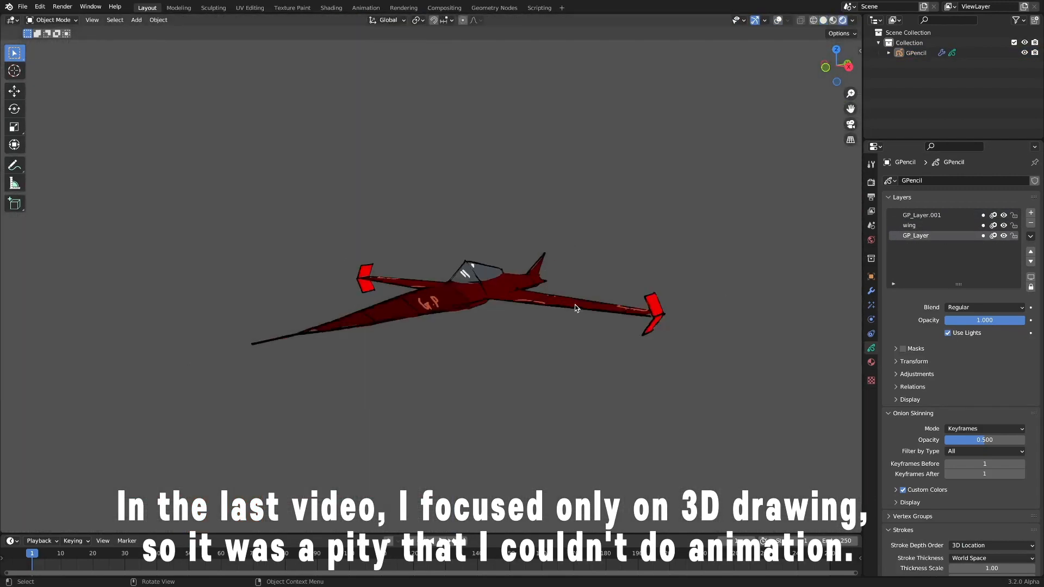
{"action": "key", "text": "shift+a"}
{"action": "mouse_move", "coordinate": [576, 267]}
{"action": "left_click", "coordinate": [664, 278]}
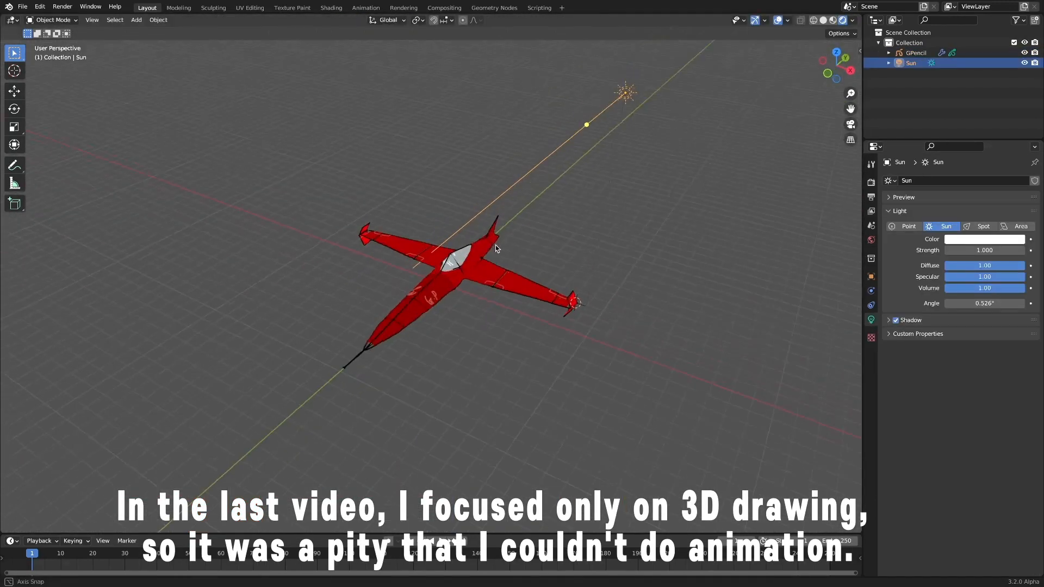
{"action": "middle_click_drag", "start_coordinate": [495, 244], "coordinate": [557, 256]}
{"action": "left_click", "coordinate": [982, 250]}
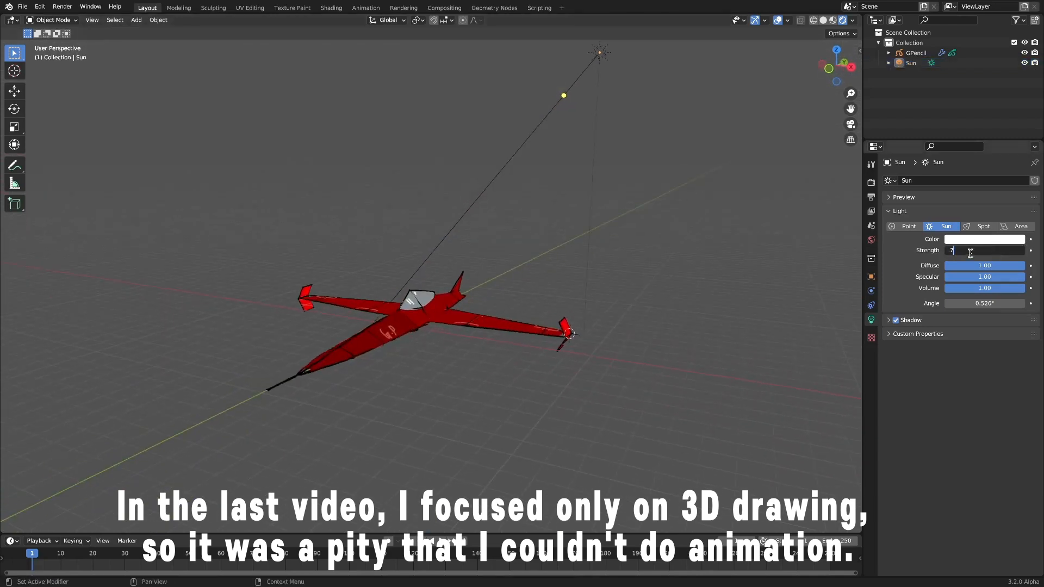
{"action": "left_click", "coordinate": [558, 312]}
{"action": "middle_click_drag", "start_coordinate": [558, 312], "coordinate": [574, 337]}
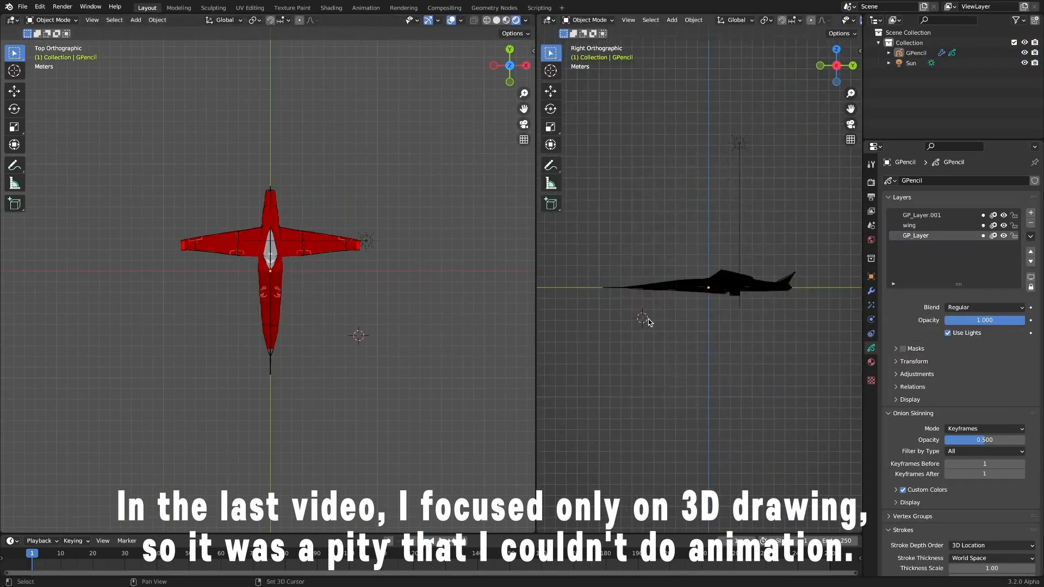
- Add a new Grease Pencil object and set its drawing brush to light blue with a 200 px radius
{"action": "key", "text": "shift+a"}
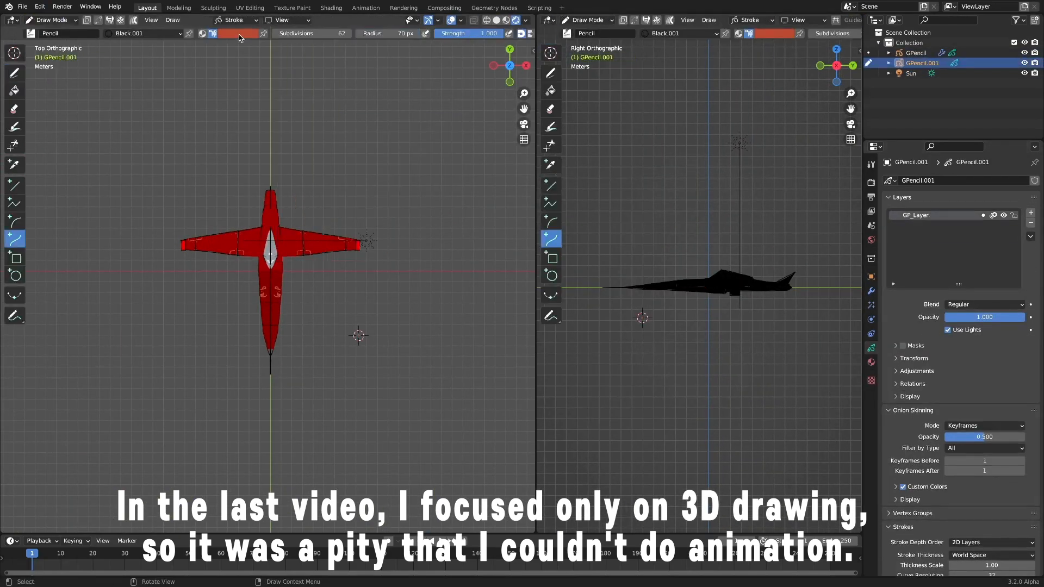
{"action": "left_click", "coordinate": [239, 36]}
{"action": "left_click", "coordinate": [232, 228]}
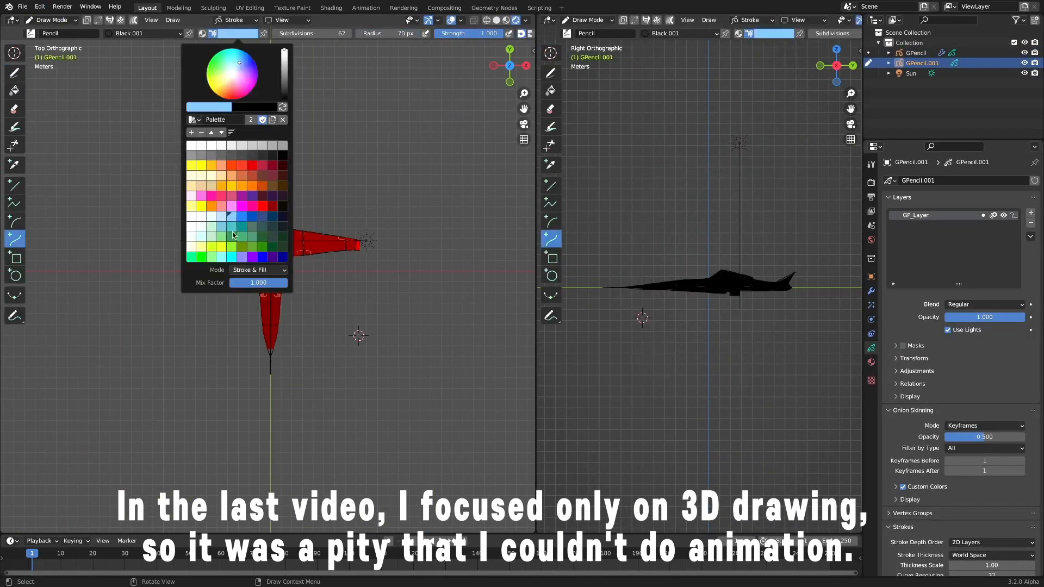
{"action": "left_click", "coordinate": [389, 35]}
{"action": "type", "text": "200"}
{"action": "key", "text": "Return"}
{"action": "left_click_drag", "start_coordinate": [537, 56], "coordinate": [614, 56]}
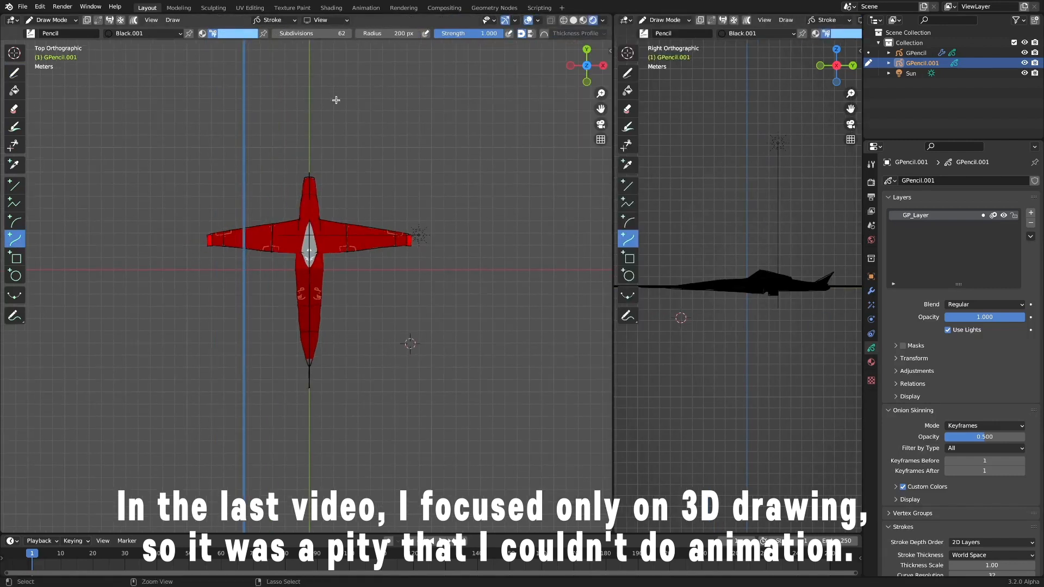
- Undo the trial line, set stroke placement to 3D Cursor and draw a long lengthwise line across one wingtip
{"action": "key", "text": "ctrl+z"}
{"action": "left_click", "coordinate": [276, 20]}
{"action": "left_click", "coordinate": [275, 56]}
{"action": "left_click_drag", "start_coordinate": [214, 505], "coordinate": [214, 49], "text": "shift"}
{"action": "scroll", "coordinate": [185, 288], "scroll_direction": "down", "scroll_amount": 1}
- Draw more parallel lengthwise lines across the wing and fuselage, picking a different blue shade for each group
{"action": "left_click", "coordinate": [238, 34]}
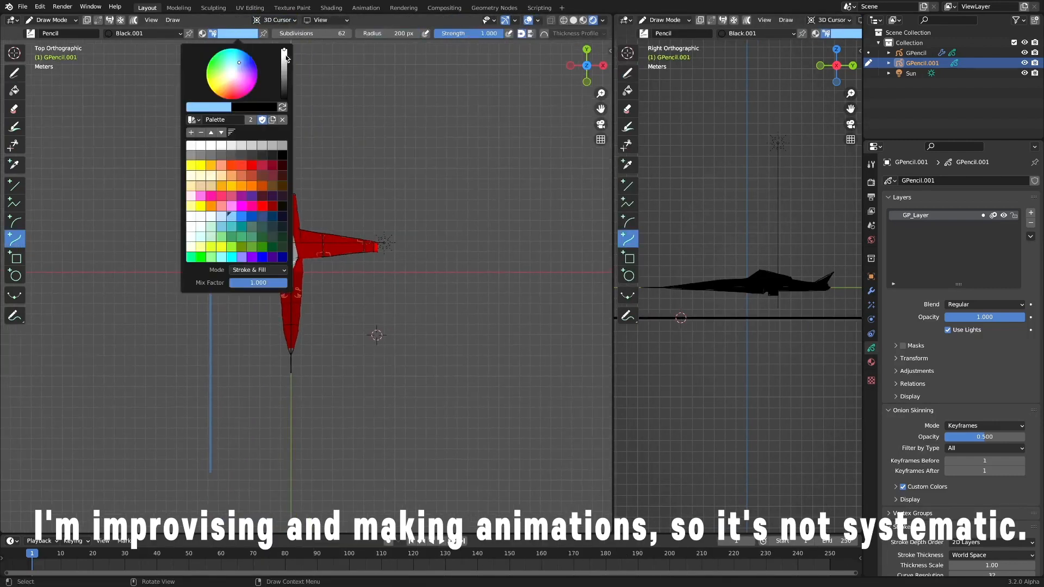
{"action": "left_click", "coordinate": [233, 238]}
{"action": "left_click_drag", "start_coordinate": [237, 509], "coordinate": [237, 55], "text": "shift"}
{"action": "key", "text": "Return"}
{"action": "left_click", "coordinate": [238, 34]}
{"action": "left_click", "coordinate": [233, 229]}
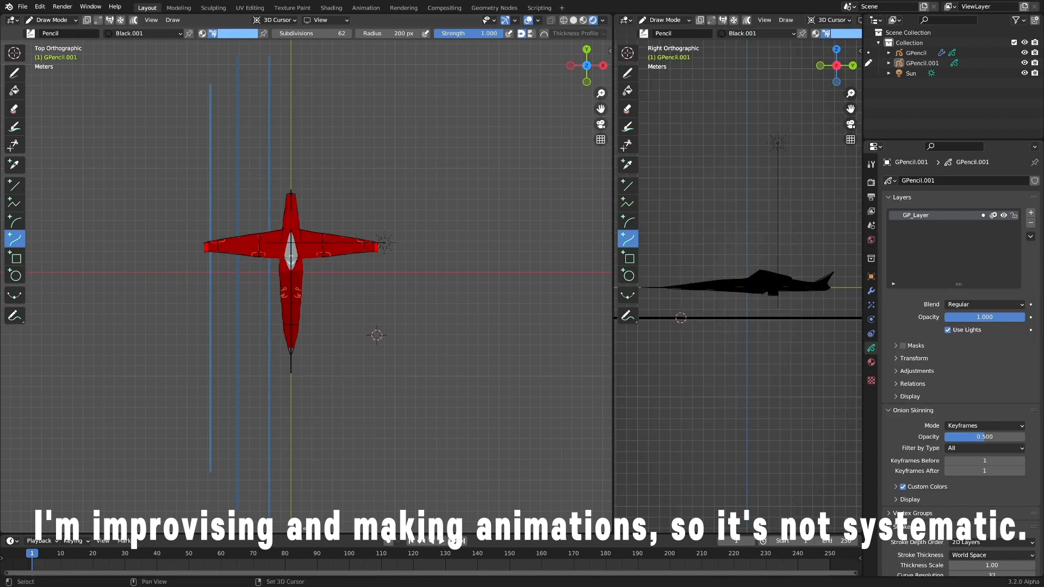
{"action": "left_click_drag", "start_coordinate": [306, 525], "coordinate": [306, 41], "text": "shift"}
{"action": "key", "text": "Return"}
- Pick a paler blue and draw the remaining parallel lines across and outside the wings
{"action": "left_click", "coordinate": [238, 35]}
{"action": "left_click", "coordinate": [233, 219]}
{"action": "left_click_drag", "start_coordinate": [341, 513], "coordinate": [340, 47], "text": "shift"}
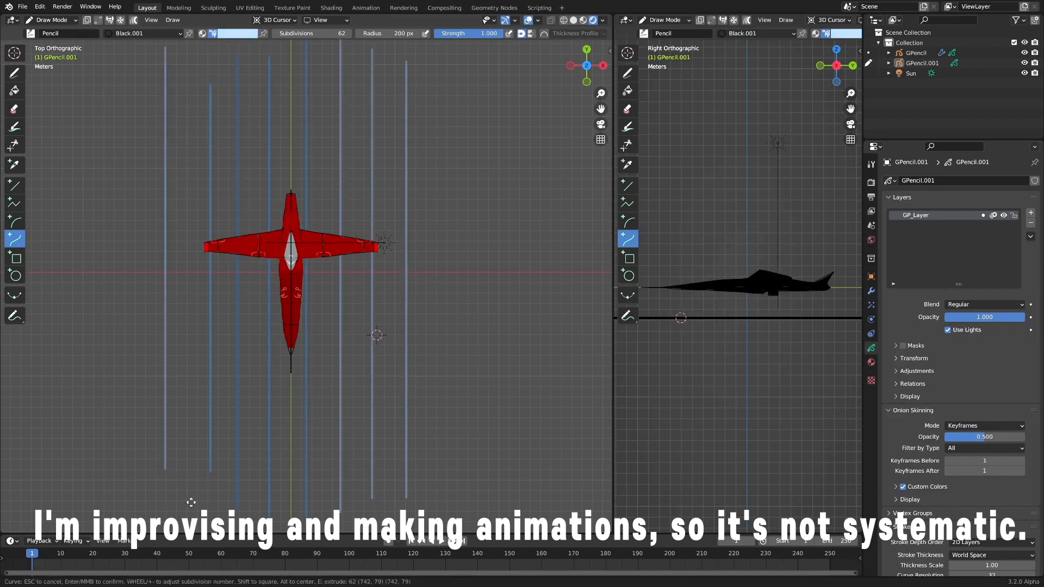
- Add a Dot Dash modifier to the speed lines and set Dash to 19 and Gap to 7
{"action": "middle_click_drag", "start_coordinate": [191, 503], "coordinate": [410, 256]}
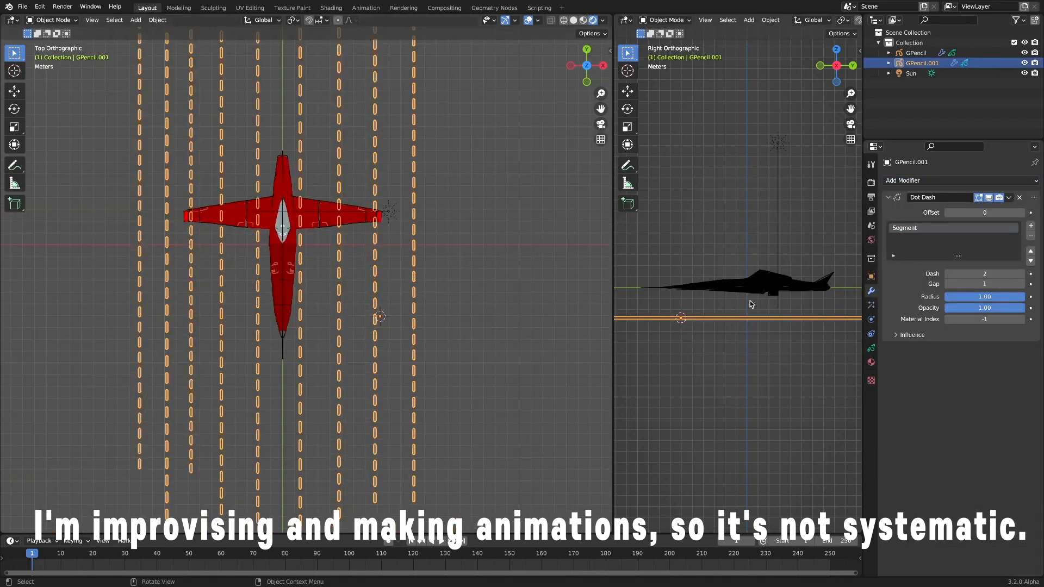
{"action": "left_click_drag", "start_coordinate": [973, 285], "coordinate": [983, 284]}
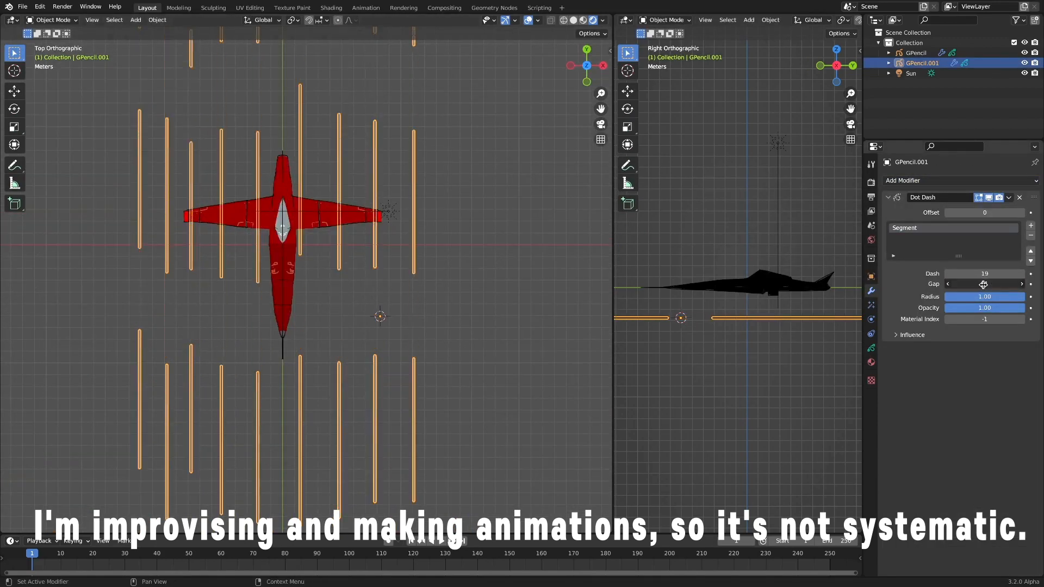
{"action": "left_click", "coordinate": [466, 307]}
{"action": "left_click", "coordinate": [301, 188]}
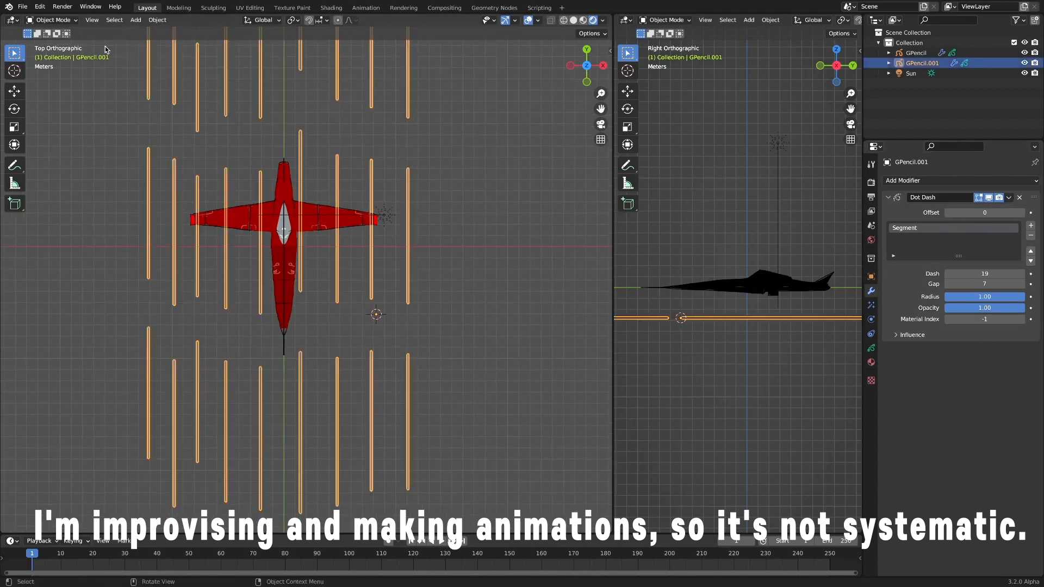
- In Edit Mode, select the speed lines' points and subdivide the strokes
{"action": "left_click", "coordinate": [53, 20]}
{"action": "left_click", "coordinate": [49, 43]}
{"action": "middle_click_drag", "start_coordinate": [233, 271], "coordinate": [261, 381], "text": "ctrl"}
{"action": "left_click_drag", "start_coordinate": [288, 437], "coordinate": [265, 135]}
{"action": "right_click", "coordinate": [280, 147]}
{"action": "left_click", "coordinate": [280, 146]}
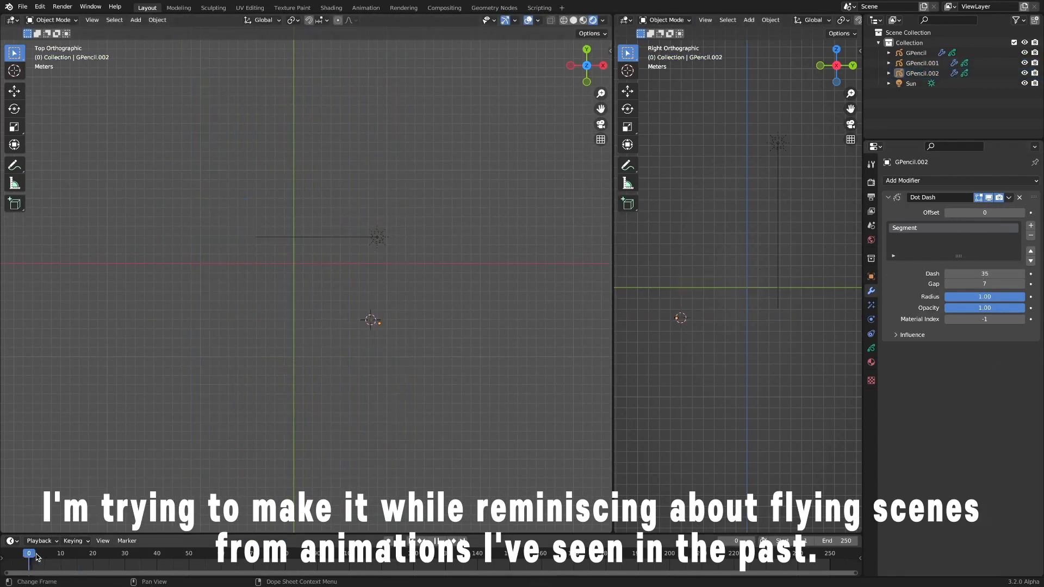
- Drive the Dot Dash offset of both speed-line objects with the frame number
{"action": "left_click", "coordinate": [36, 555]}
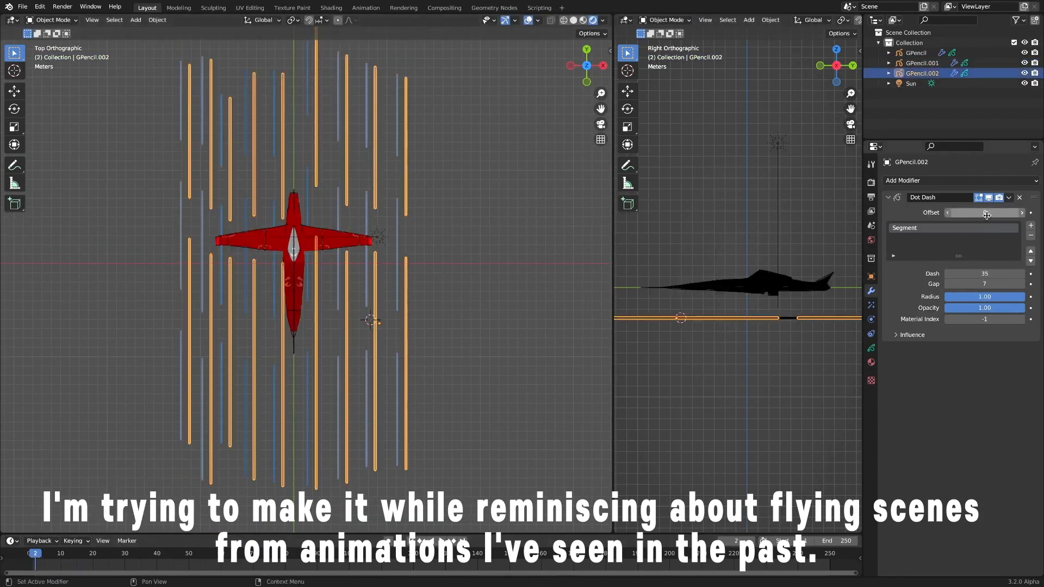
{"action": "key", "text": "Return"}
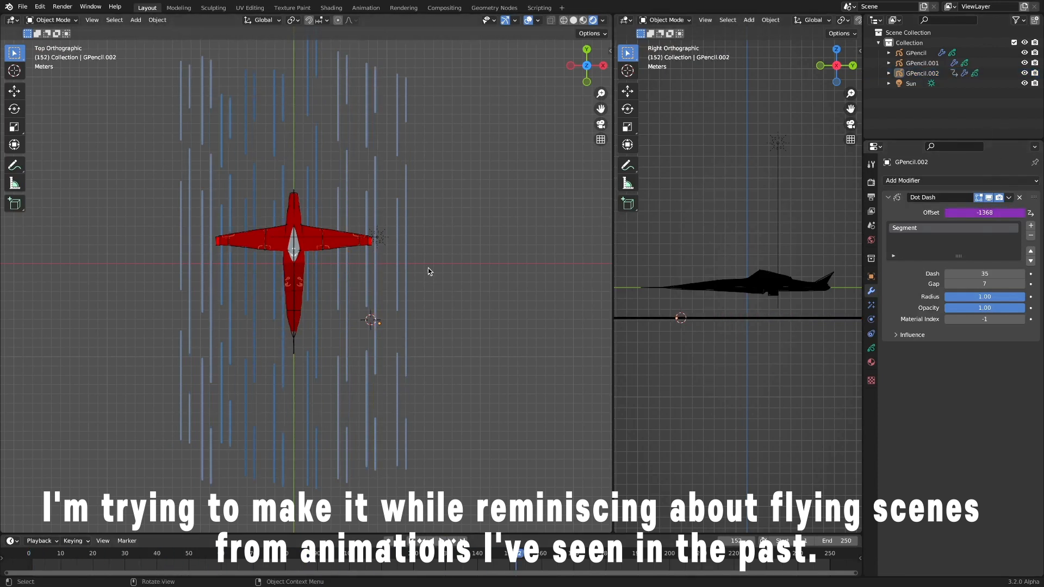
{"action": "left_click", "coordinate": [923, 63]}
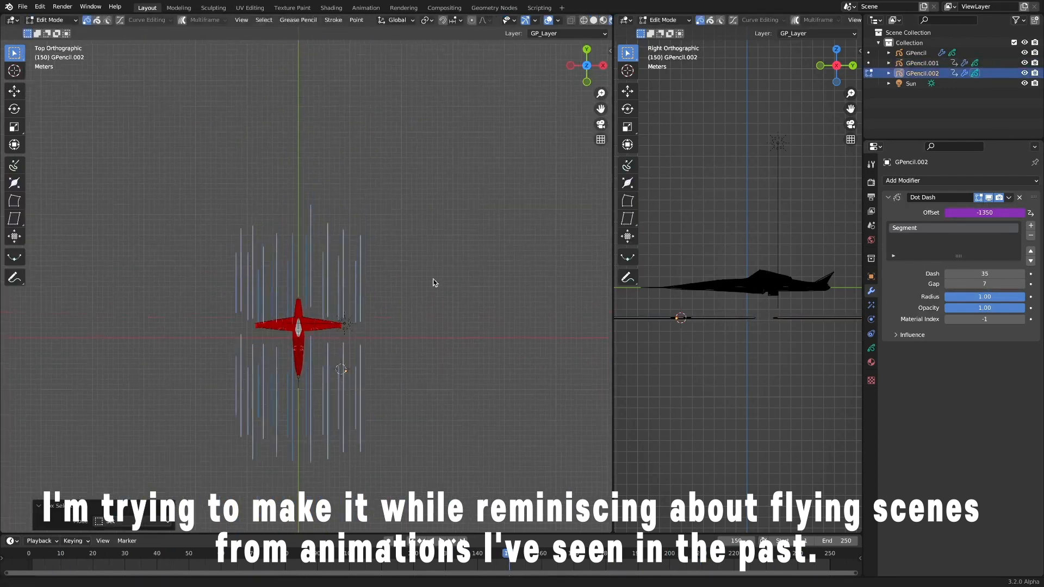
- Hide the second line set's Dot Dash effect in the viewport, subdivide all its strokes and stretch them along Y
{"action": "middle_click_drag", "start_coordinate": [434, 279], "coordinate": [436, 293], "text": "shift"}
{"action": "left_click", "coordinate": [989, 197]}
{"action": "key", "text": "a"}
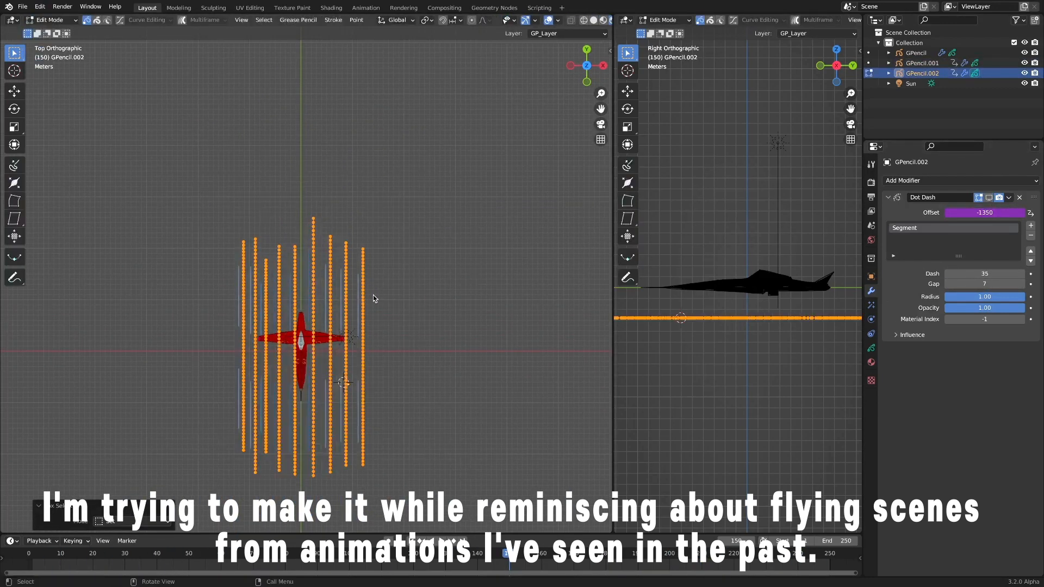
{"action": "right_click", "coordinate": [338, 293]}
{"action": "left_click", "coordinate": [338, 293]}
{"action": "left_click", "coordinate": [52, 20]}
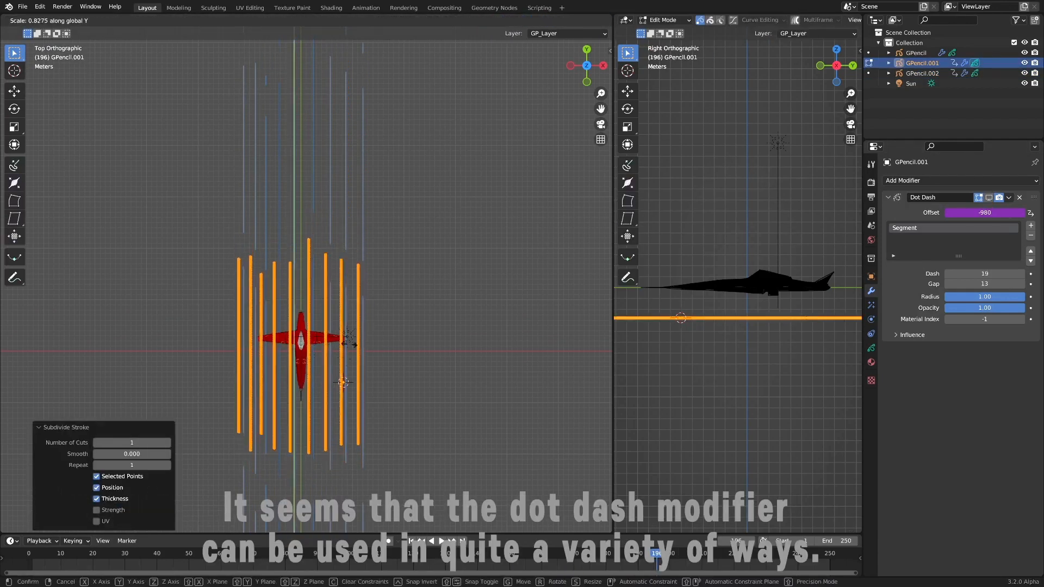
- Stretch the first line set's subdivided strokes along global Y and return to Object Mode
{"action": "left_click", "coordinate": [52, 19]}
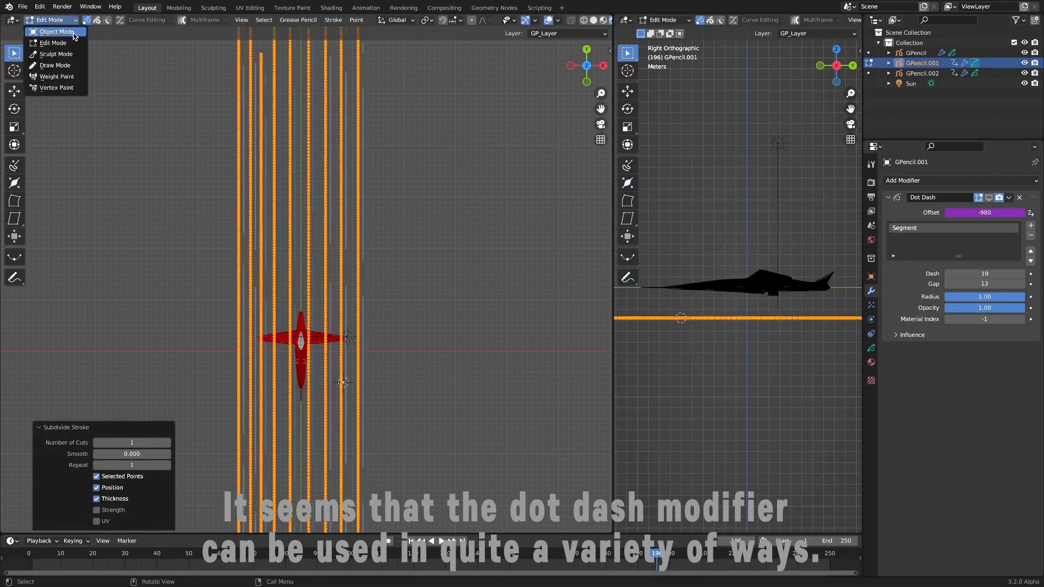
{"action": "left_click", "coordinate": [54, 27]}
{"action": "left_click", "coordinate": [397, 316]}
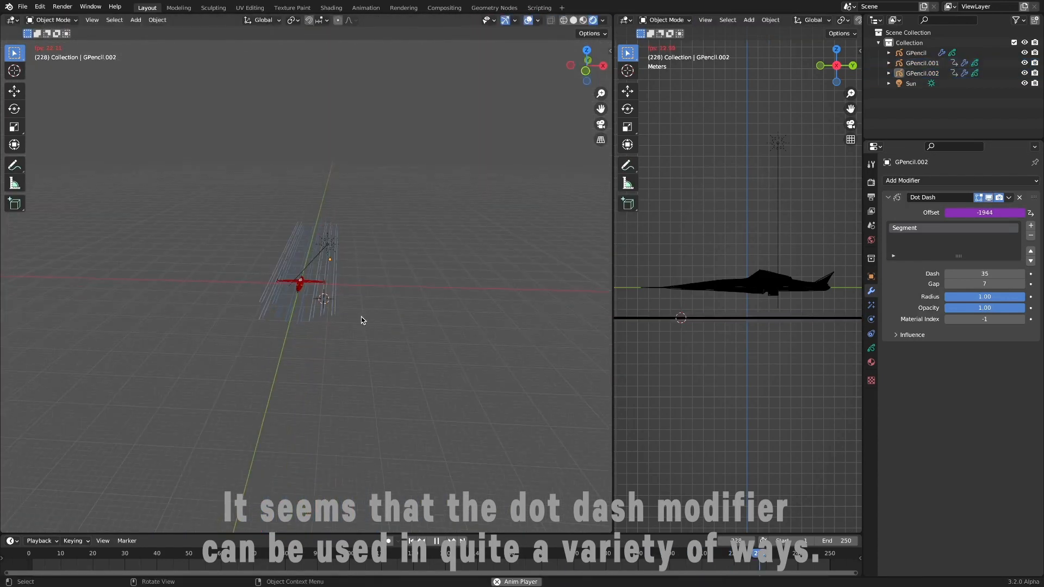
- Set the world background to white and play the speed-line animation in a perspective view of the airplane
{"action": "middle_click_drag", "start_coordinate": [374, 315], "coordinate": [352, 306]}
{"action": "scroll", "coordinate": [352, 306], "scroll_direction": "up", "scroll_amount": 2}
{"action": "left_click", "coordinate": [353, 306]}
{"action": "left_click_drag", "start_coordinate": [983, 284], "coordinate": [1017, 275]}
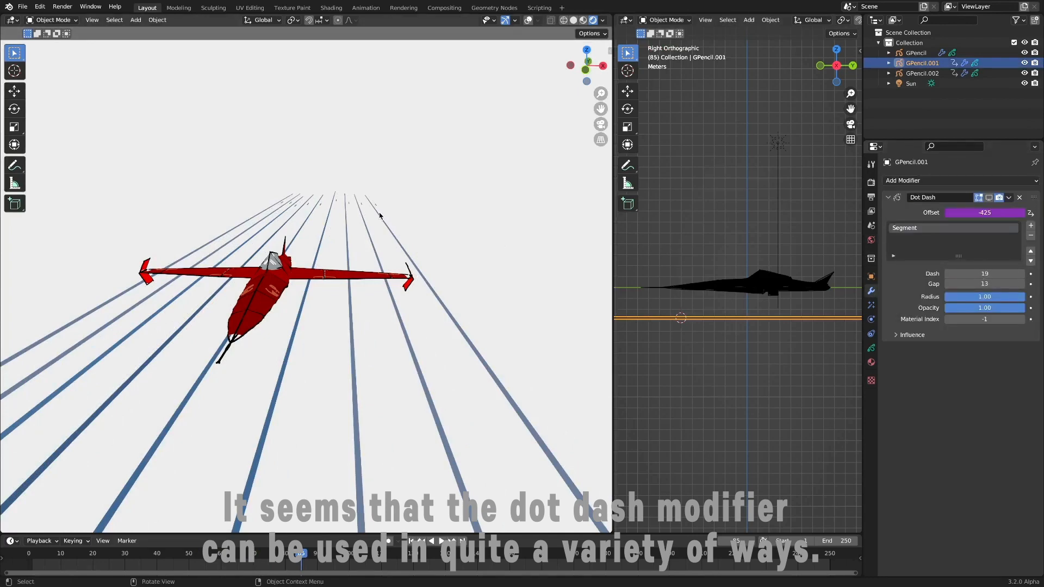
{"action": "key", "text": "space"}
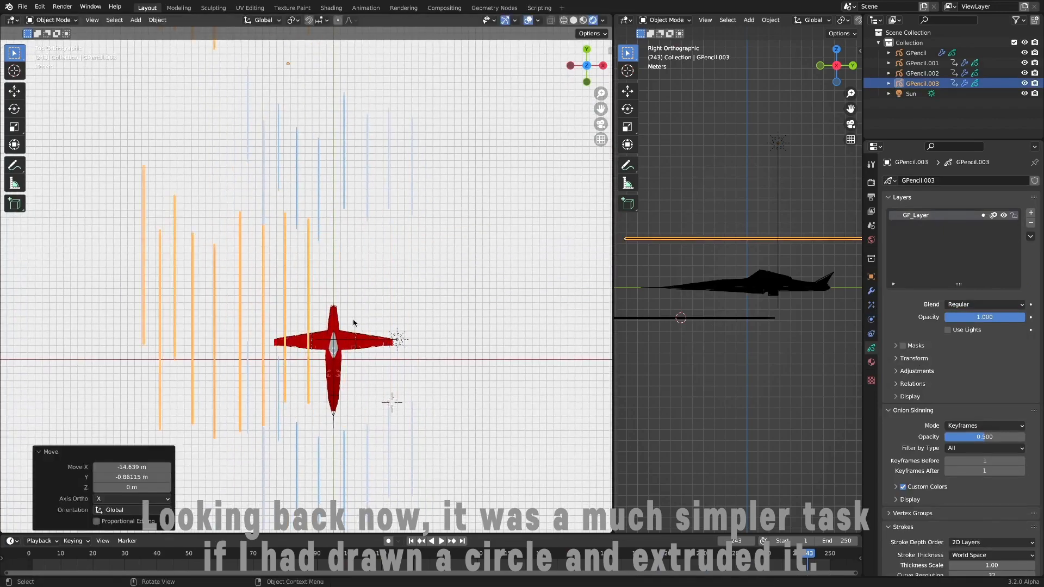
- Rotate the duplicated line set about Y until it stands upright and move it out beside the airplane
{"action": "middle_click_drag", "start_coordinate": [354, 323], "coordinate": [310, 250]}
{"action": "key", "text": "r"}
{"action": "key", "text": "y"}
{"action": "left_click", "coordinate": [352, 119]}
{"action": "key", "text": "KP_7"}
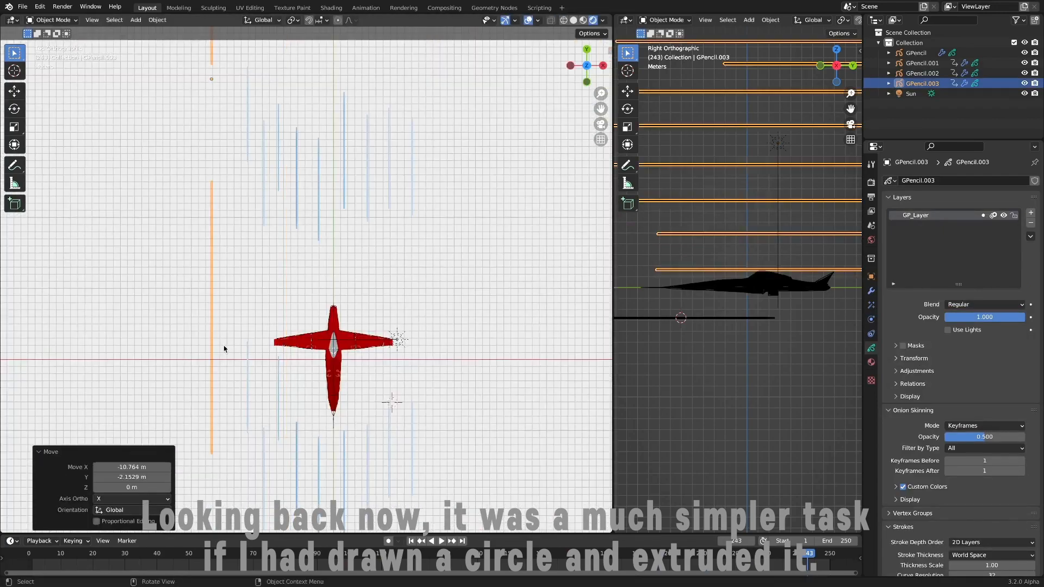
- Move and scale the upright lines to suit the airplane's height in side view, and duplicate them to its other side
{"action": "key", "text": "KP_3"}
{"action": "key", "text": "g"}
{"action": "left_click", "coordinate": [329, 205]}
{"action": "key", "text": "s"}
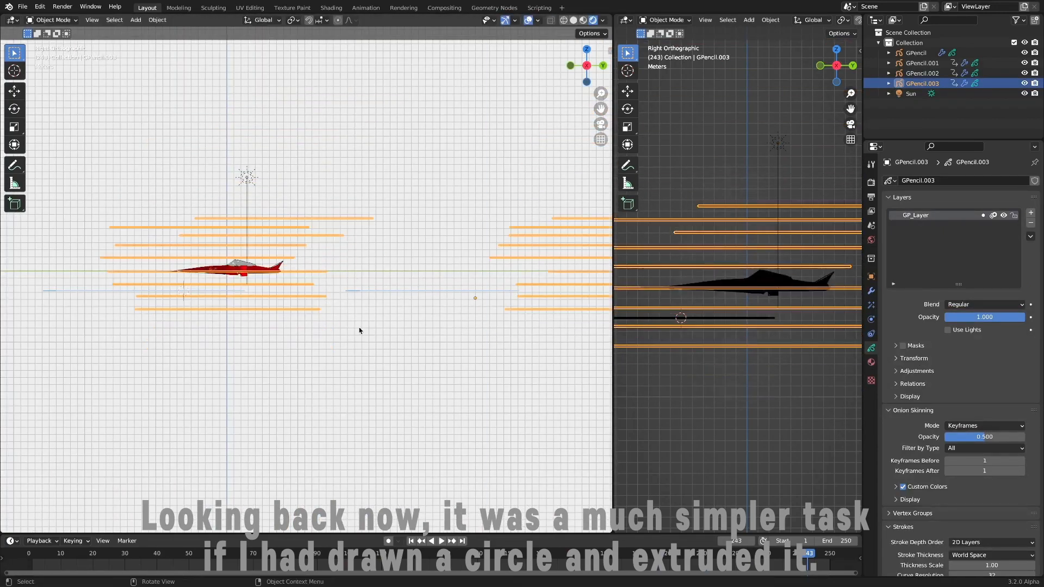
{"action": "middle_click_drag", "start_coordinate": [359, 329], "coordinate": [378, 345]}
{"action": "key", "text": "KP_7"}
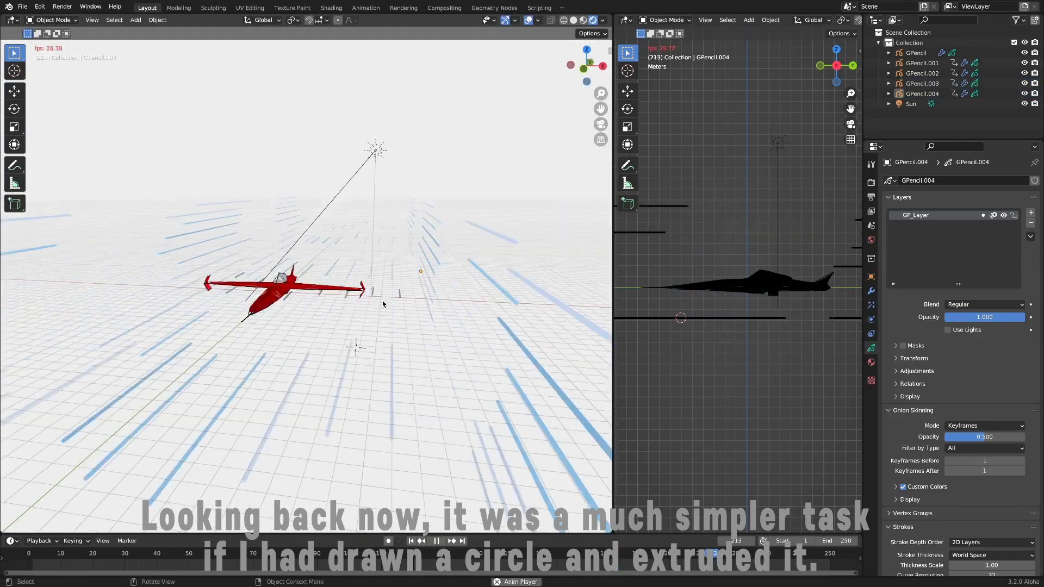
- Examine the speed-line animation around the airplane from different angles and distances during playback
{"action": "left_click_drag", "start_coordinate": [363, 319], "coordinate": [350, 245], "text": "alt"}
{"action": "left_click_drag", "start_coordinate": [351, 244], "coordinate": [352, 296], "text": "ctrl+alt"}
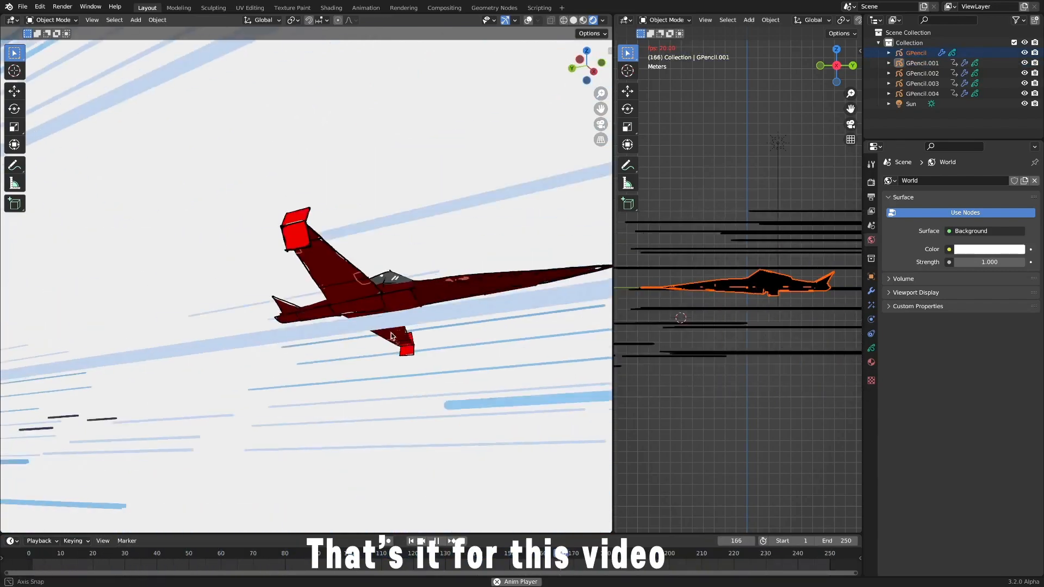
{"action": "scroll", "coordinate": [382, 343], "scroll_direction": "down", "scroll_amount": 8}
{"action": "middle_click_drag", "start_coordinate": [392, 337], "coordinate": [309, 356]}
{"action": "scroll", "coordinate": [314, 379], "scroll_direction": "up", "scroll_amount": 10}
{"action": "left_click", "coordinate": [309, 356]}
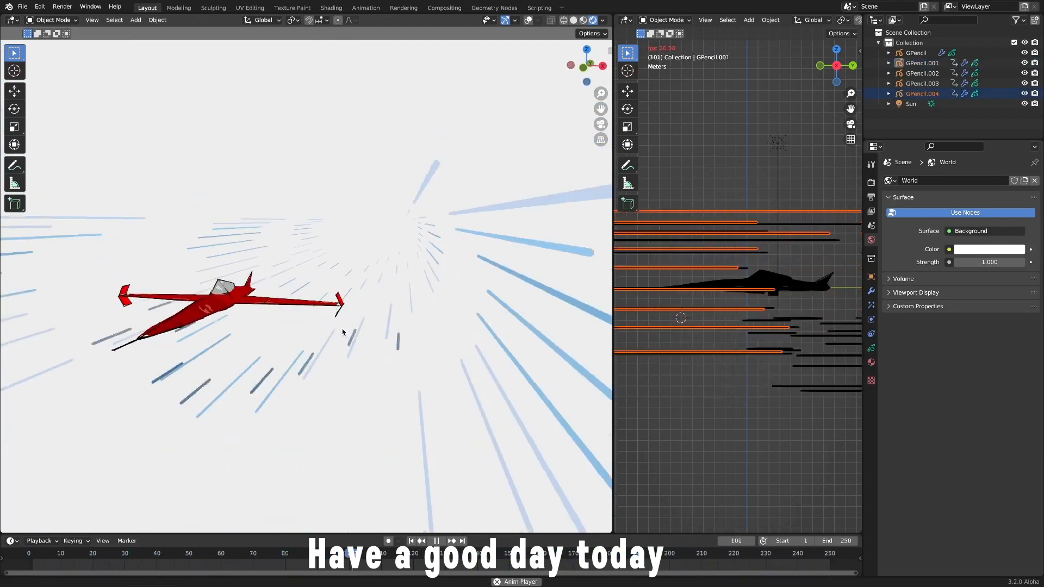
{"action": "middle_click_drag", "start_coordinate": [447, 367], "coordinate": [323, 344]}
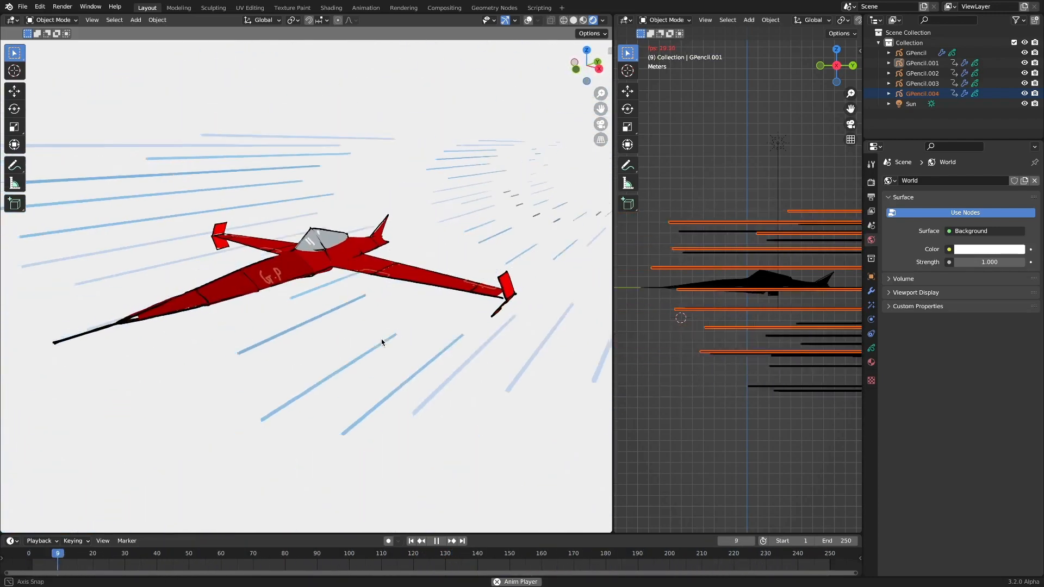
{"action": "middle_click_drag", "start_coordinate": [344, 289], "coordinate": [377, 296]}
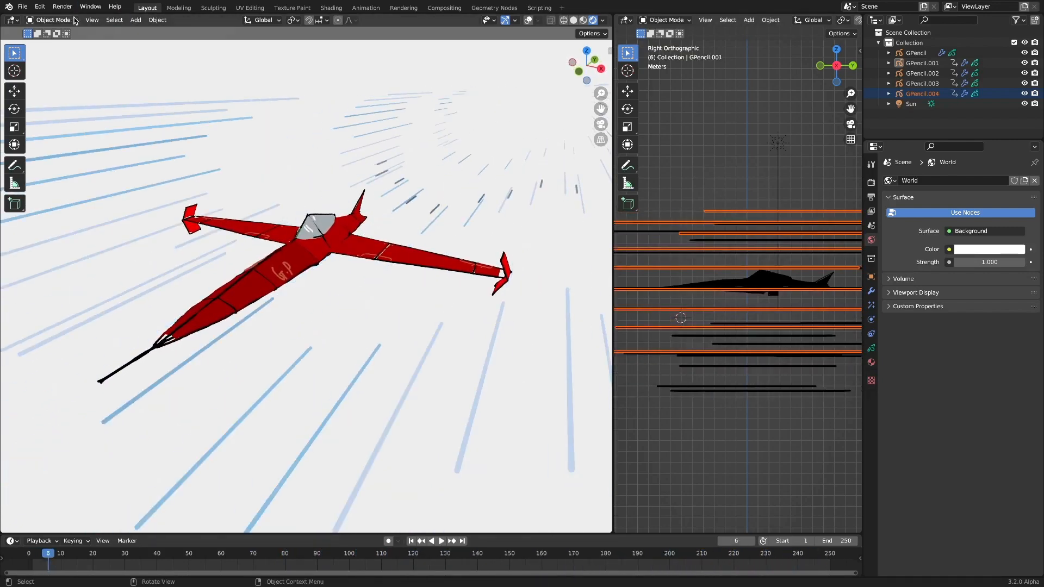